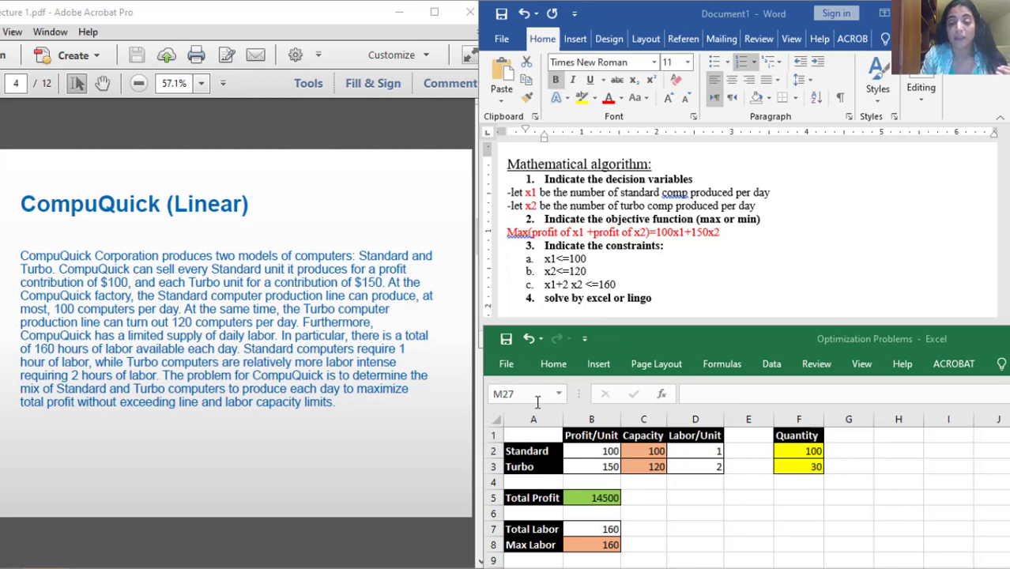
Step: Bring the Excel workbook forward and review the CompuQuick Solver parameters without solving
drag(653, 342, 370, 77)
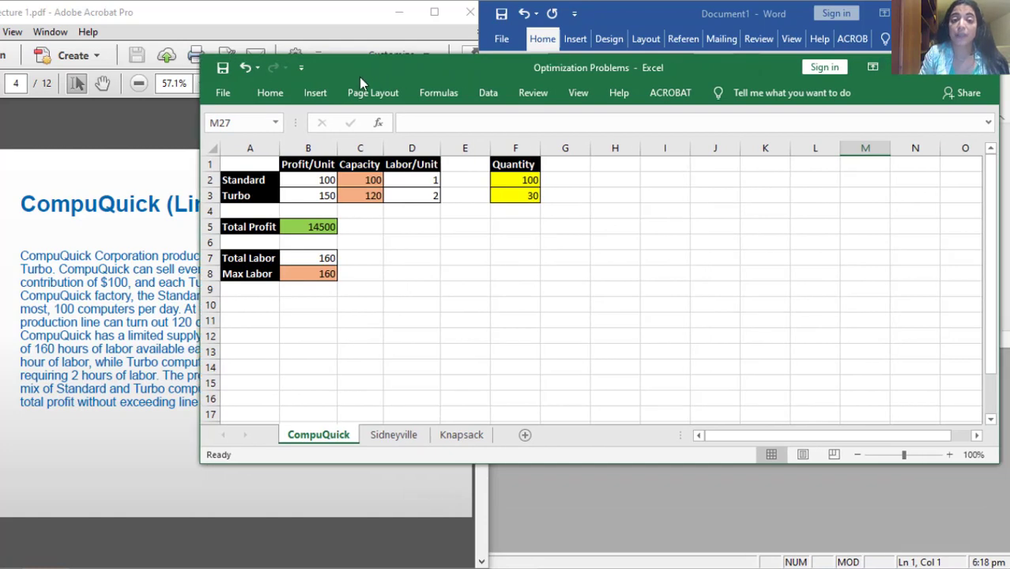
click(488, 93)
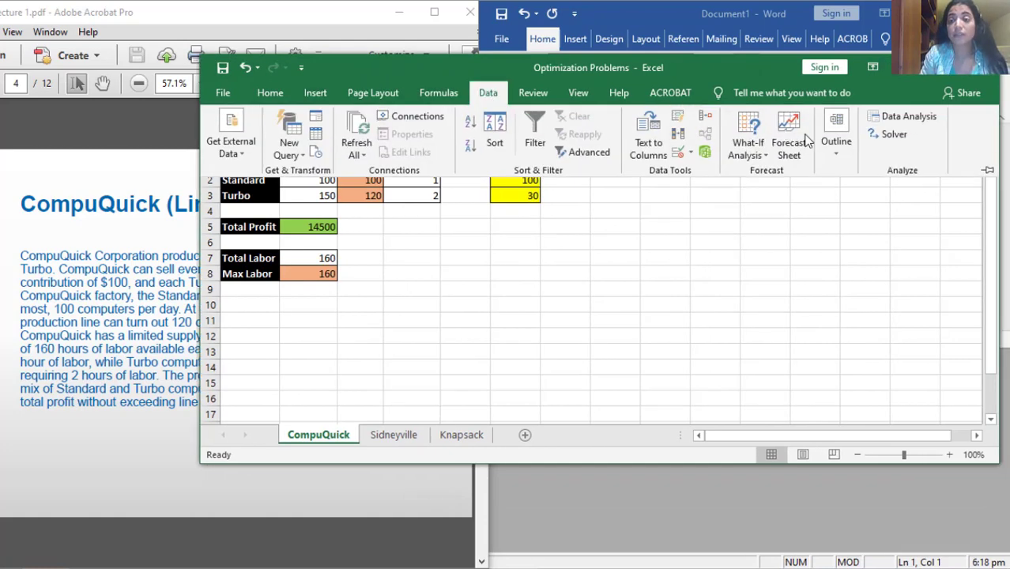
click(879, 137)
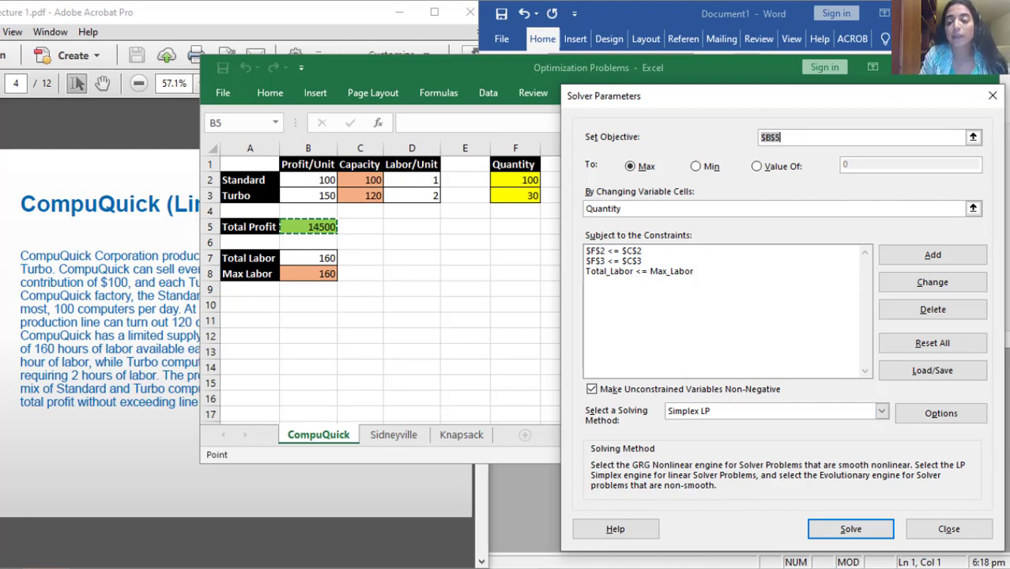
click(949, 529)
Step: Check the Standard (F2), Turbo (F3) and total profit (B5) cells, then minimize Excel
click(528, 181)
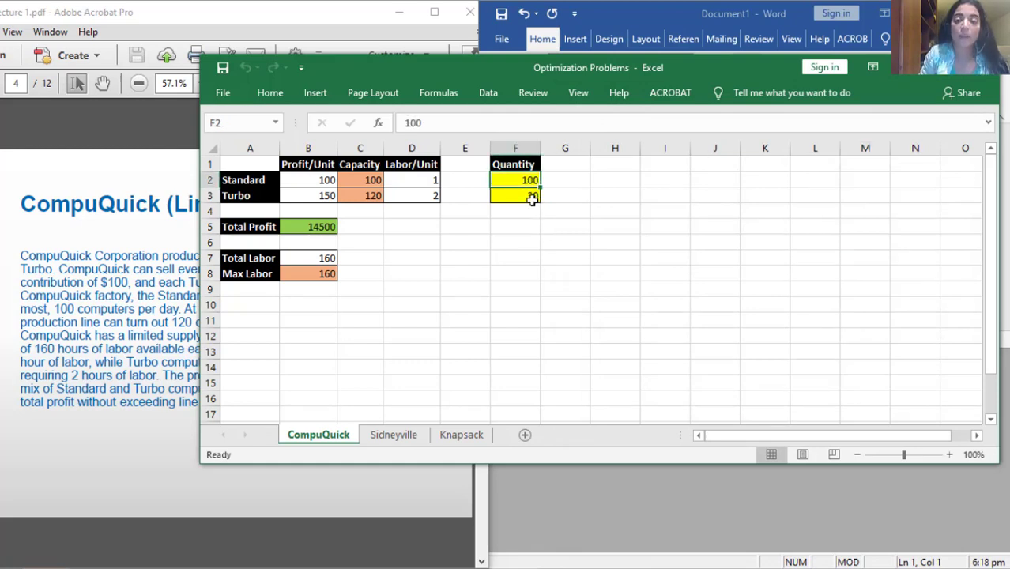
click(532, 198)
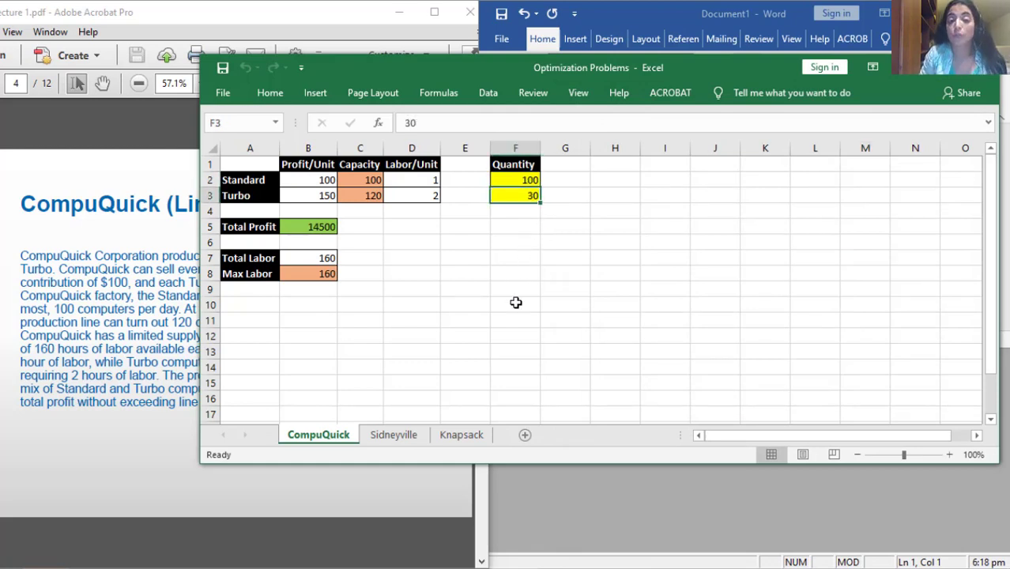
click(294, 227)
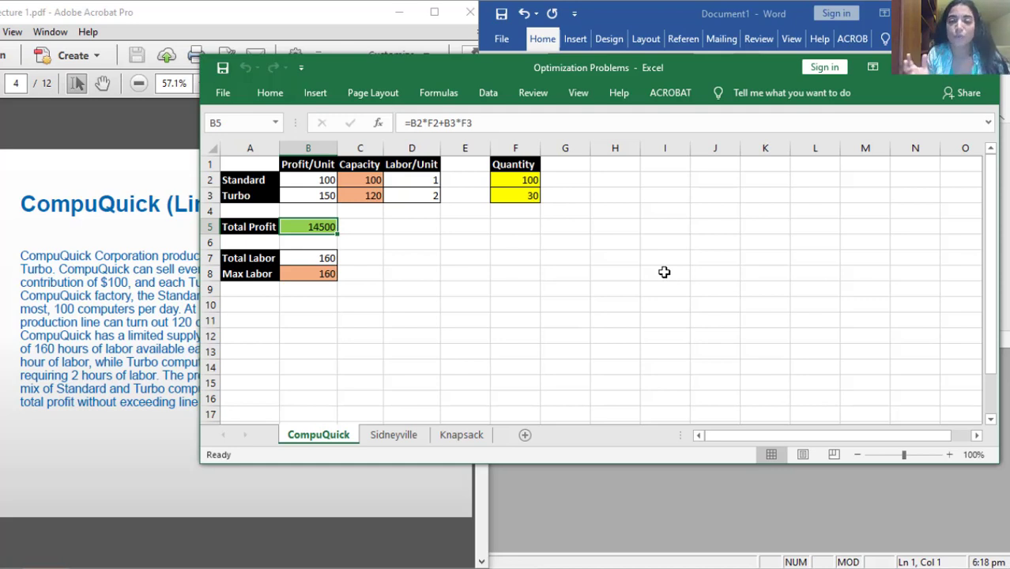
click(910, 67)
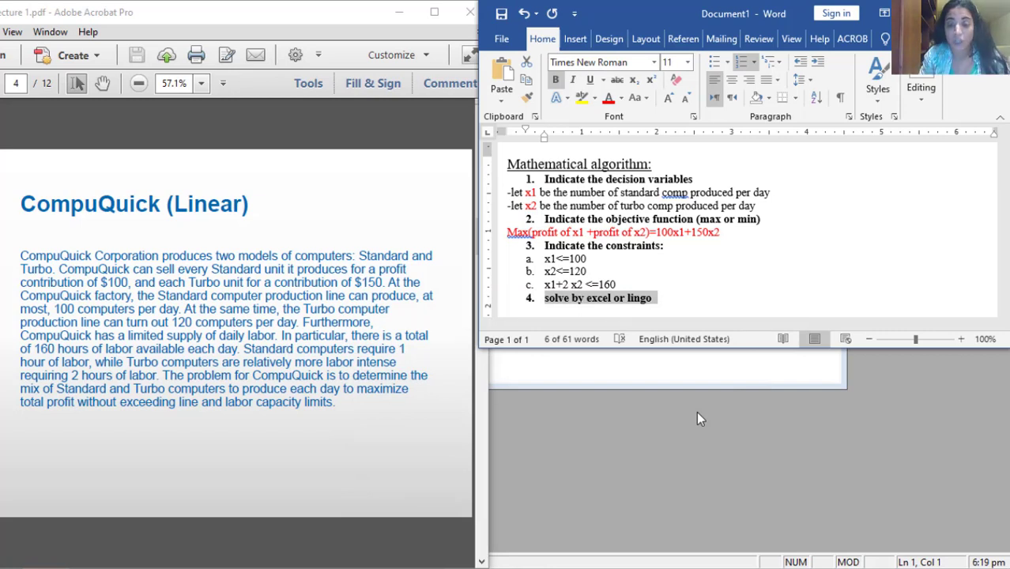
Step: Switch to the blank Lingo model and start the objective line with max=
key(alt+Tab)
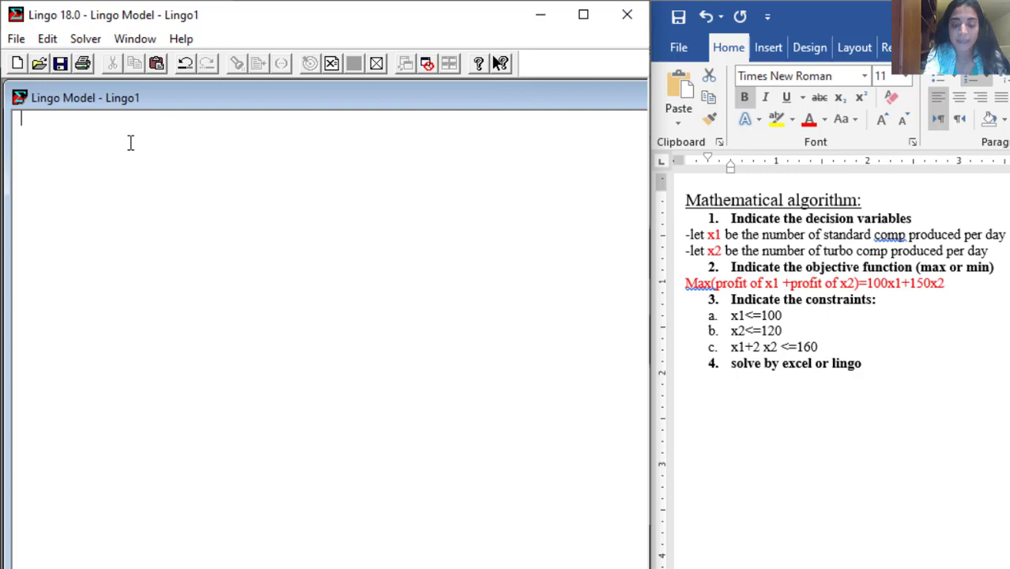
text(max=)
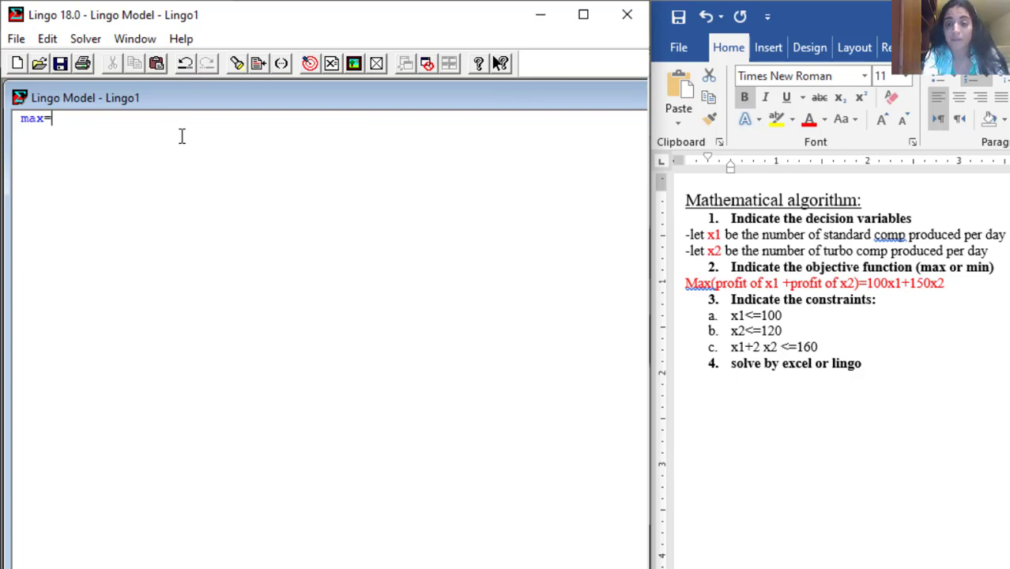
Step: Complete the objective as max=100*x1+150*x2; and move to a new line
text(100)
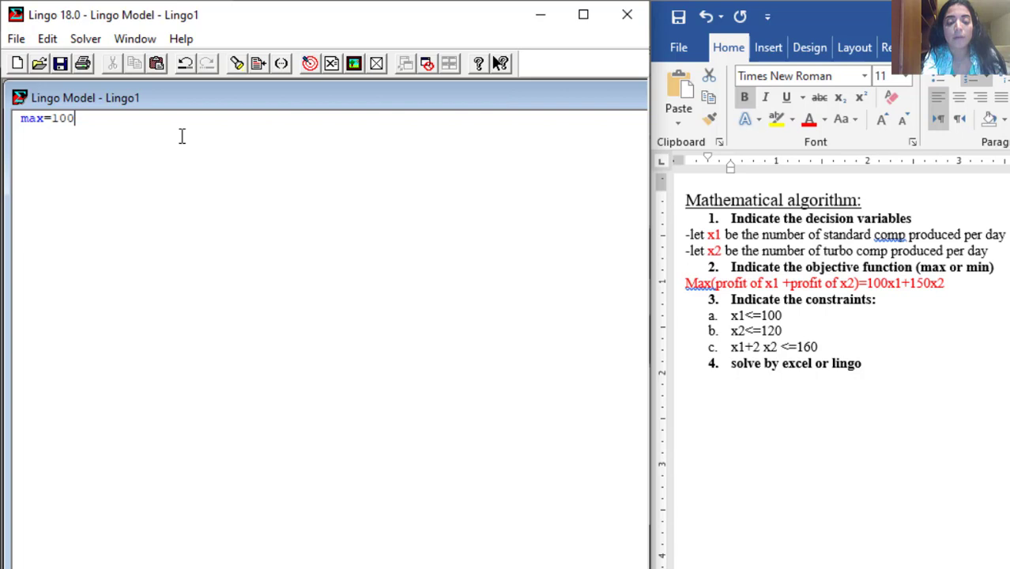
text(*)
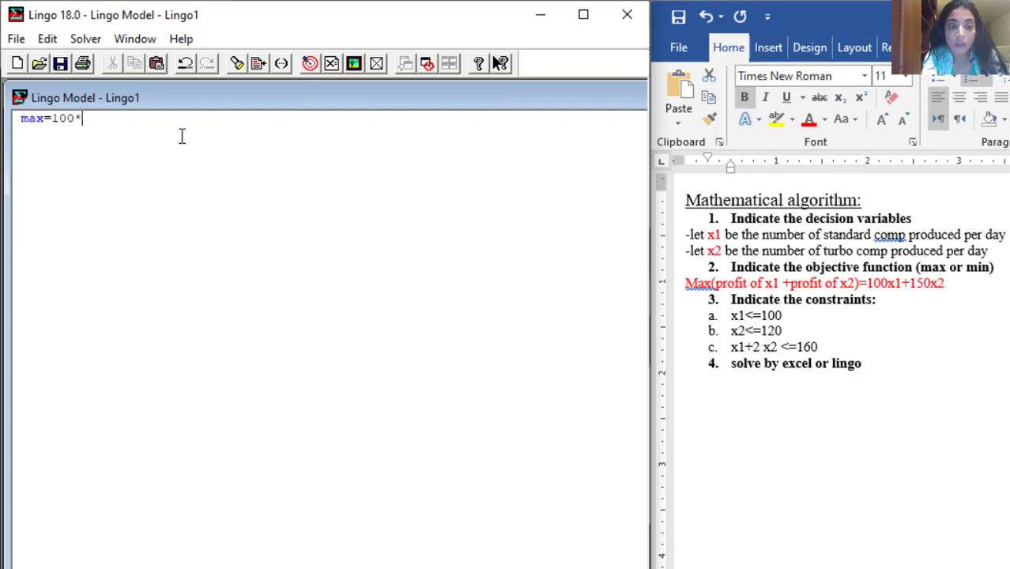
text(x1)
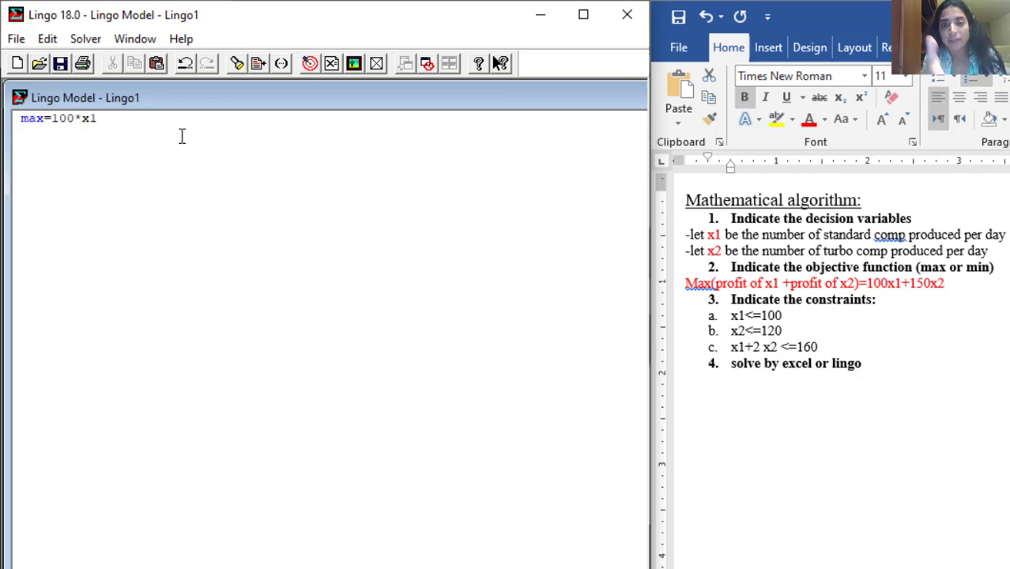
text(+)
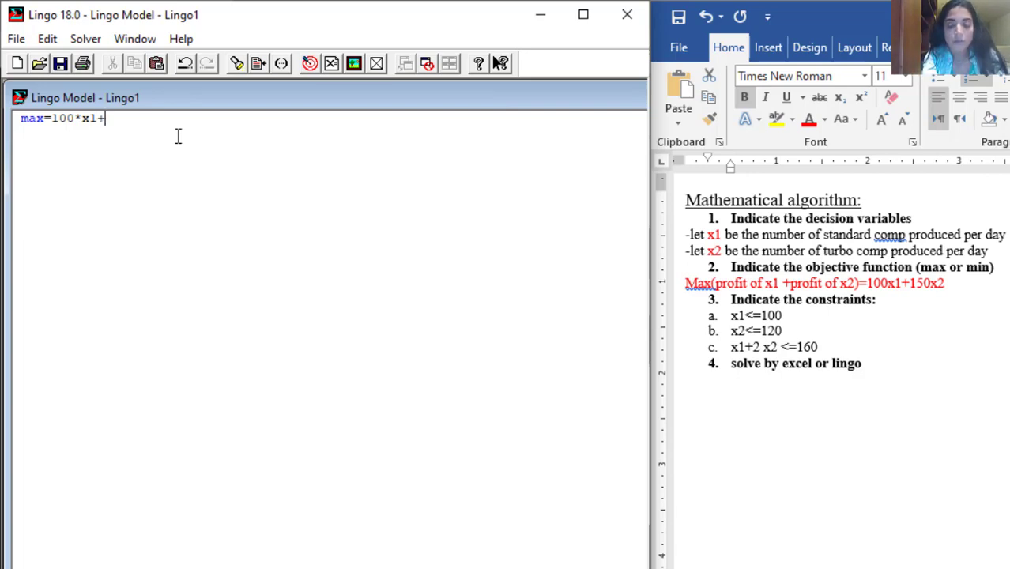
text(150)
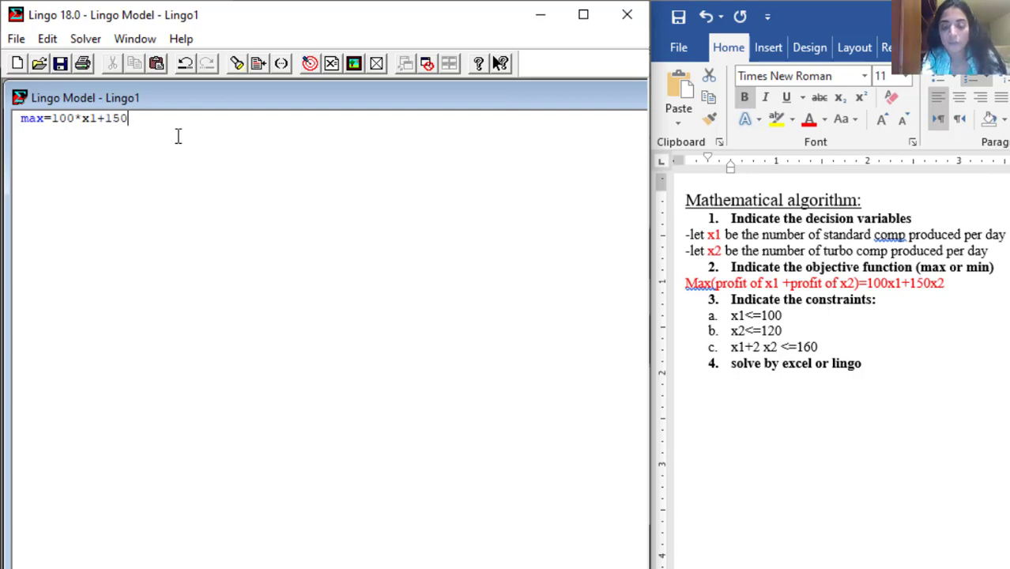
text(*x2)
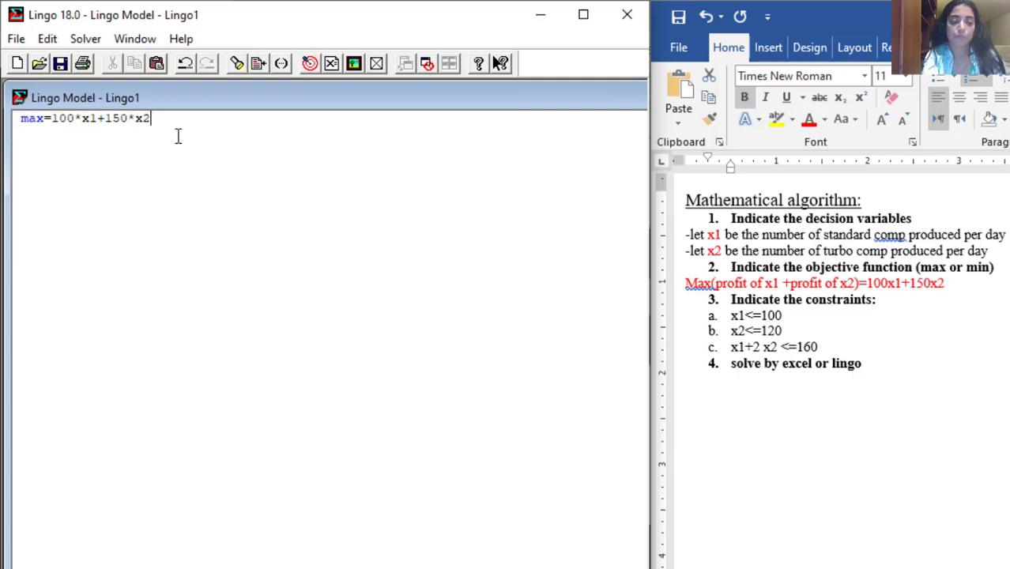
text(;)
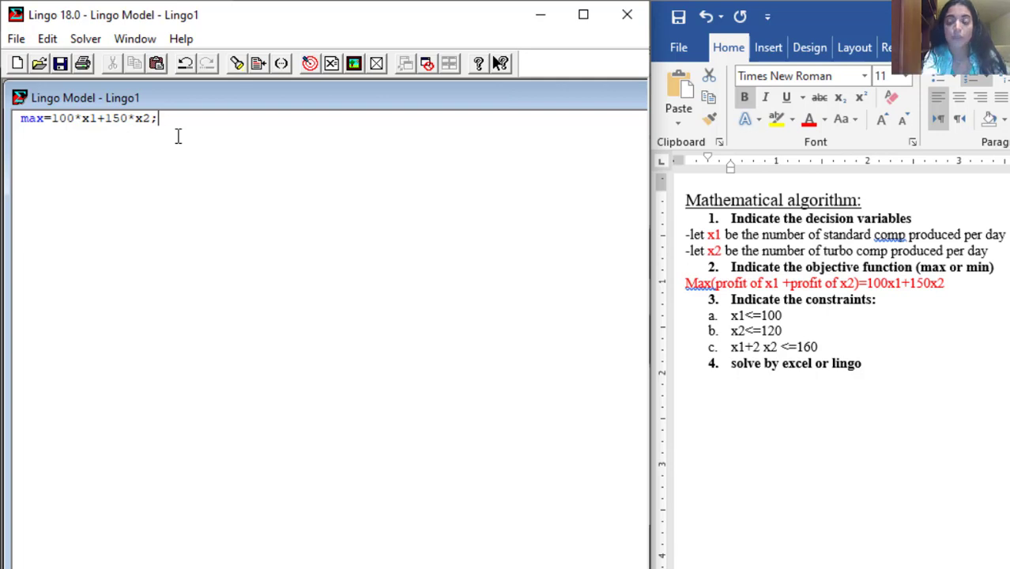
key(Return)
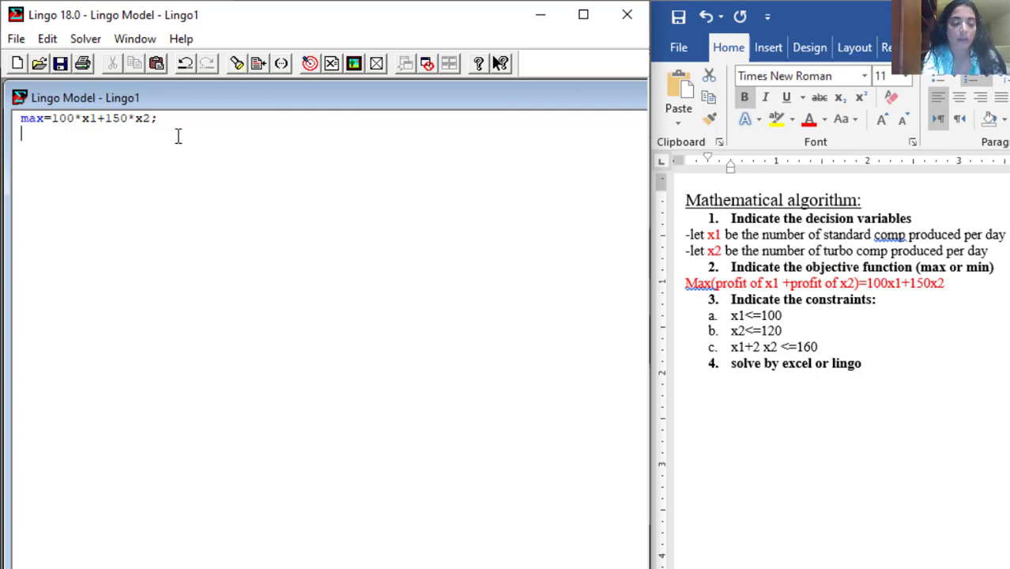
Step: Enter the constraints x1<=100;, x2<=120; and x1+2*x2<=160; on separate lines
text(x1>)
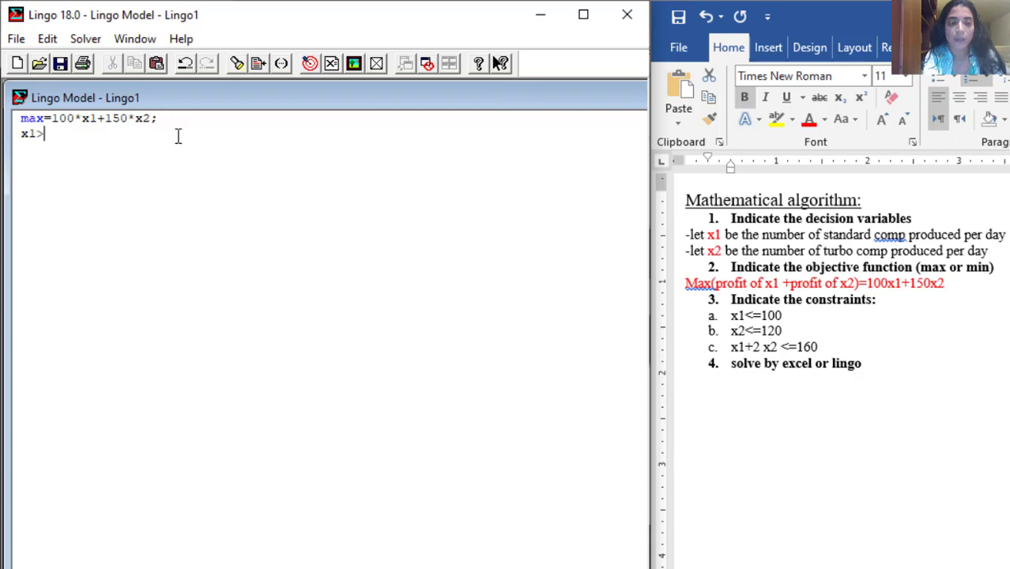
key(BackSpace)
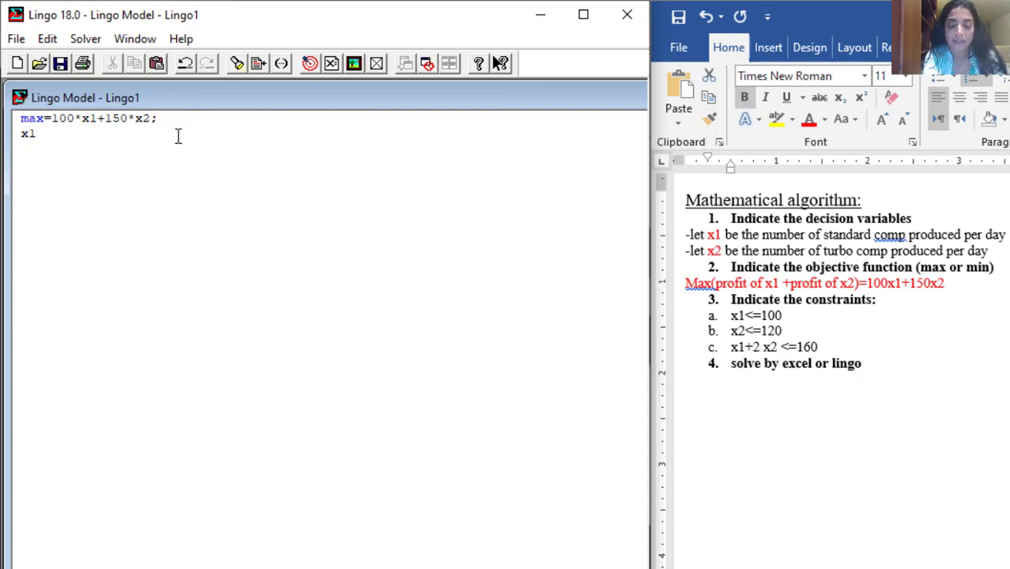
text(<=)
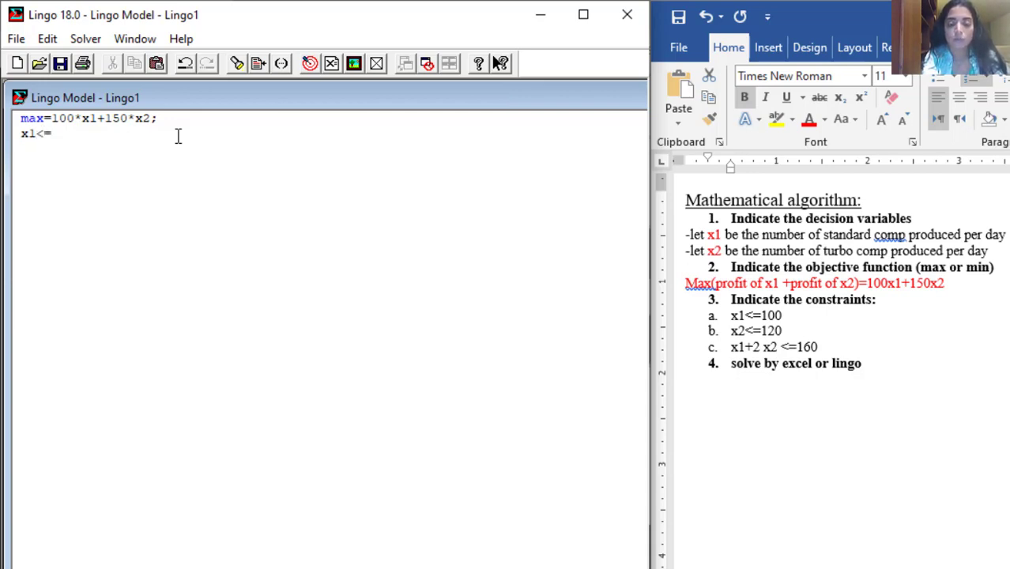
text(100;)
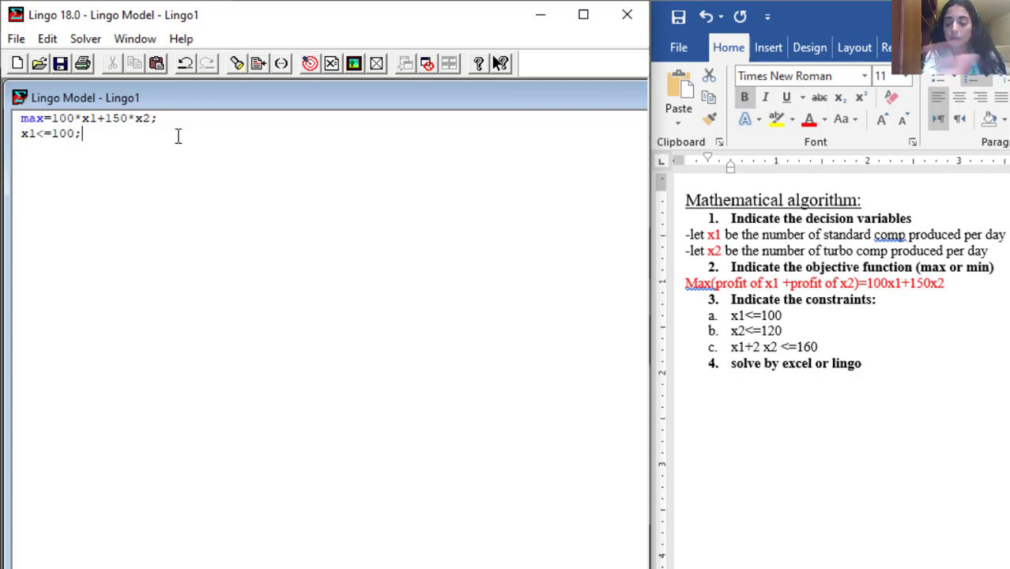
key(Return)
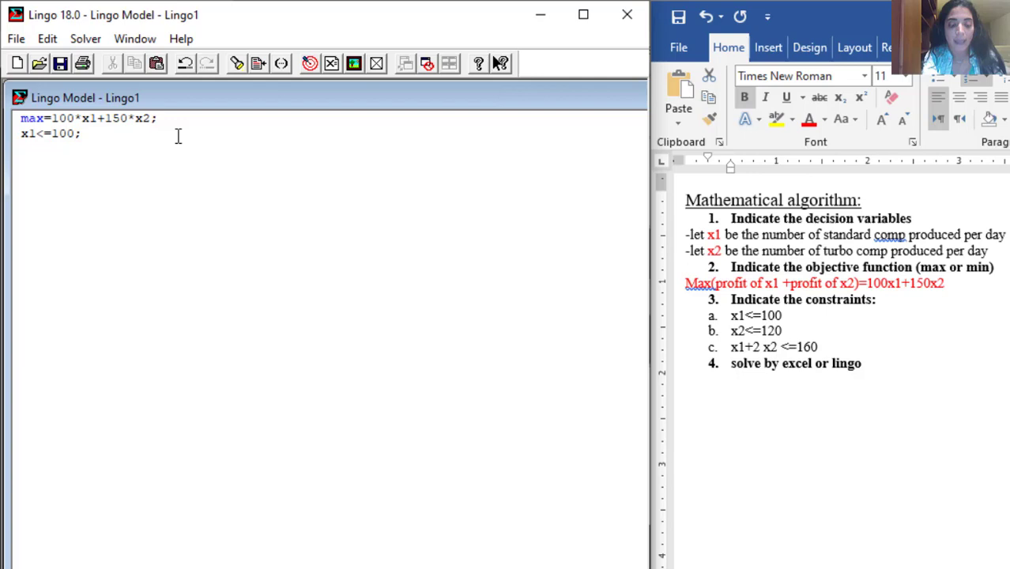
text(x2)
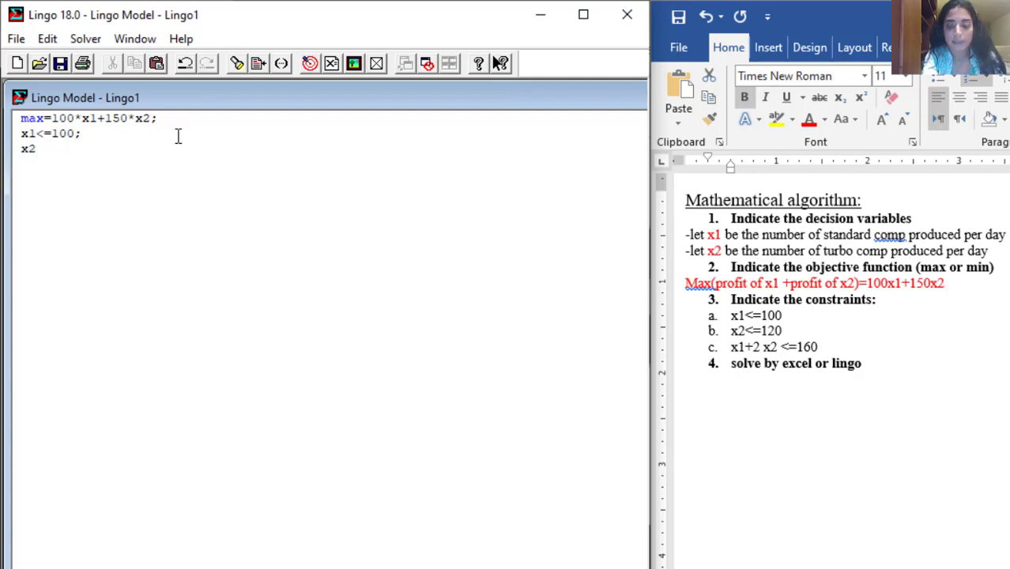
text(<=)
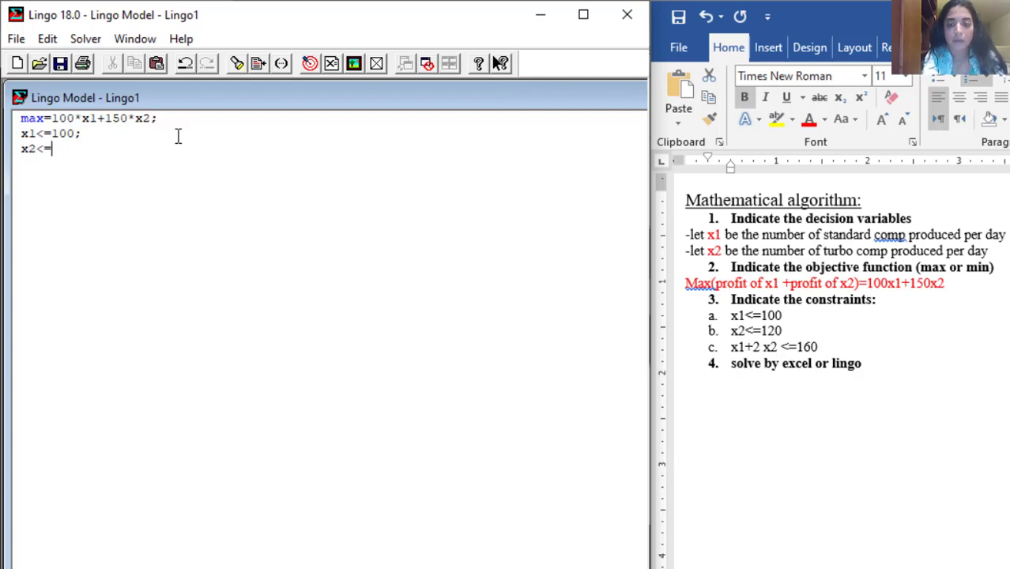
text(120)
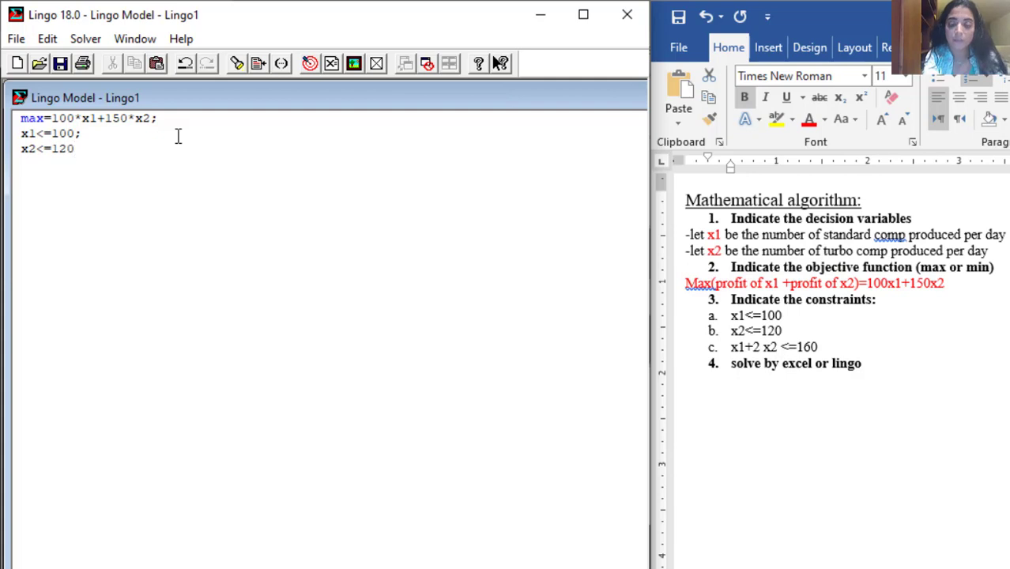
text(;)
key(Return)
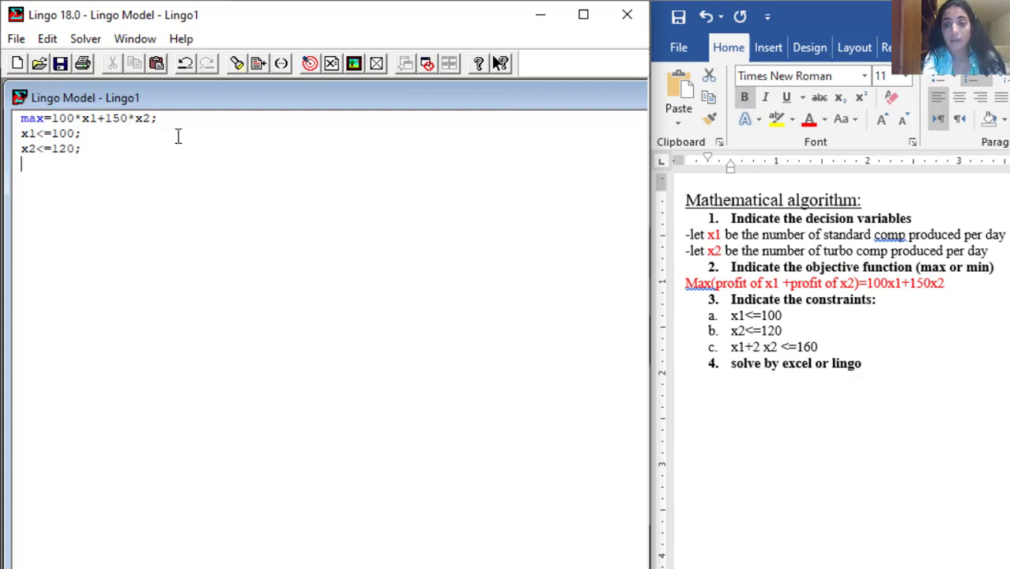
text(x)
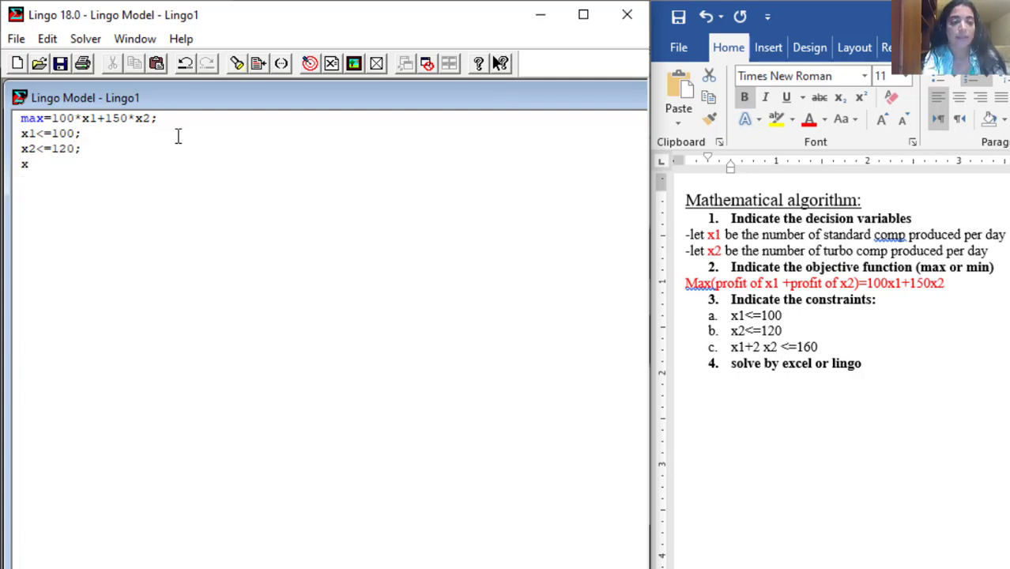
text(1+2)
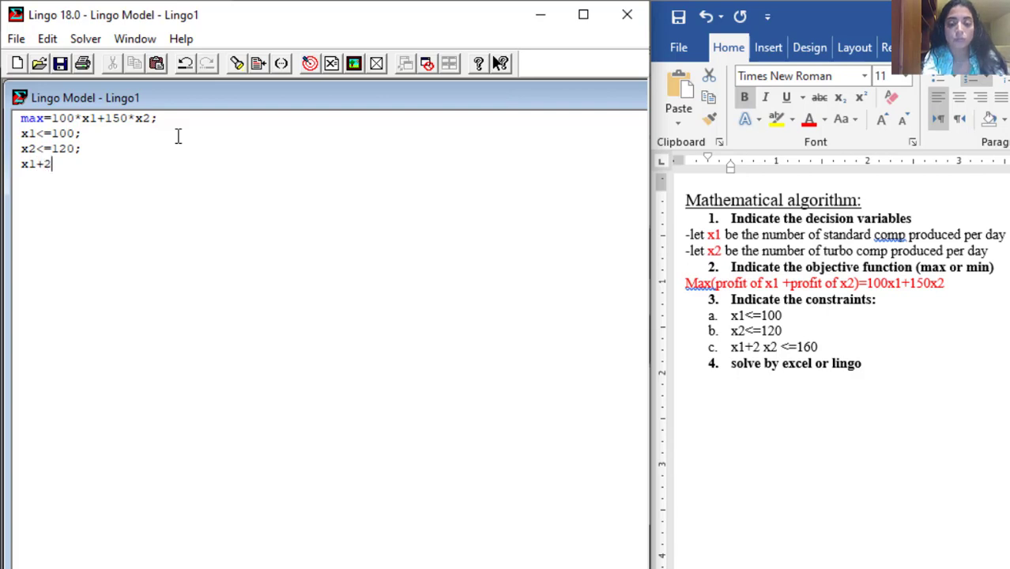
text(*)
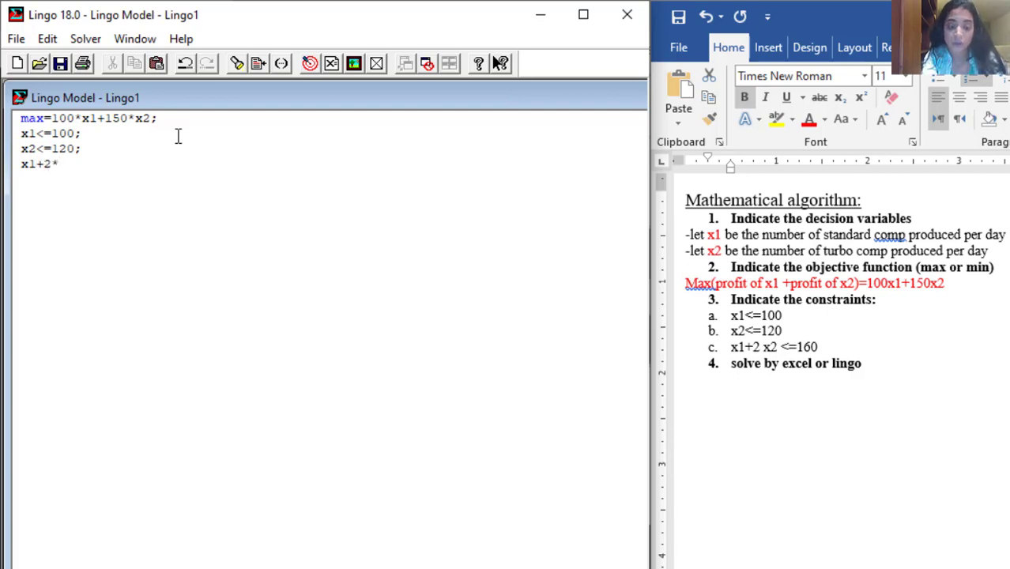
text(x2<)
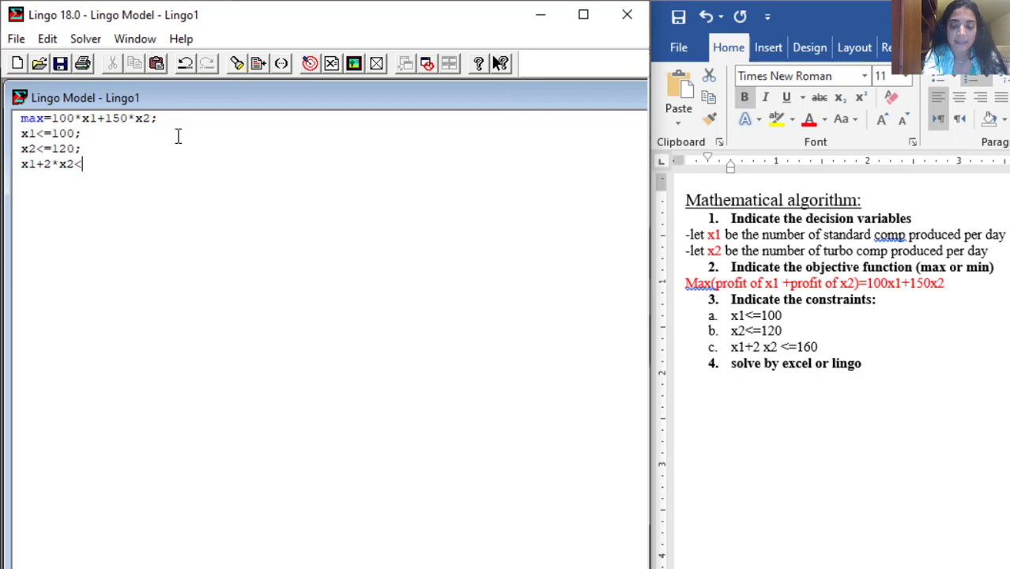
text(=160;)
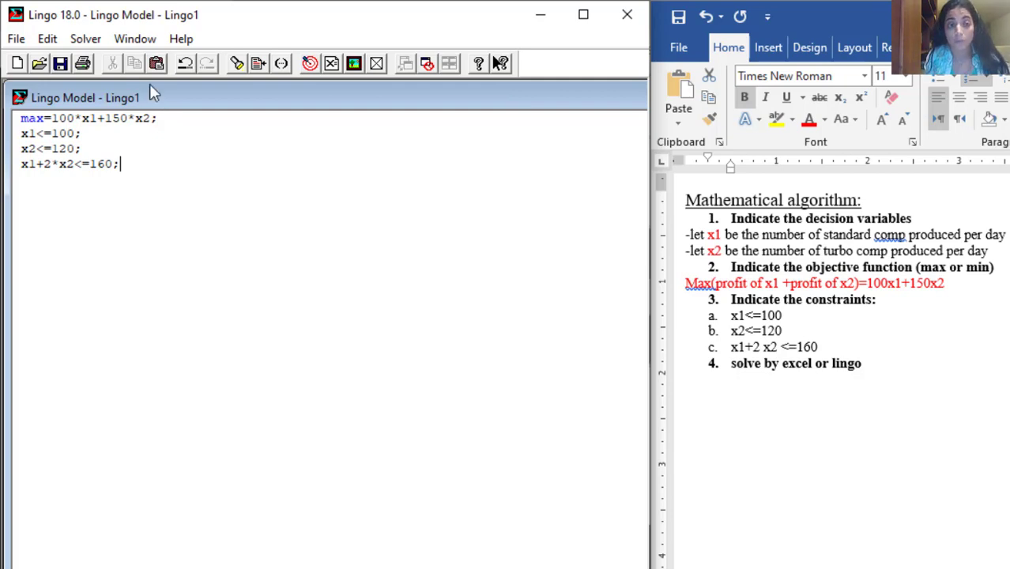
Step: Solve the model and arrange the Solution Report and Solver Status windows to read the results
click(92, 44)
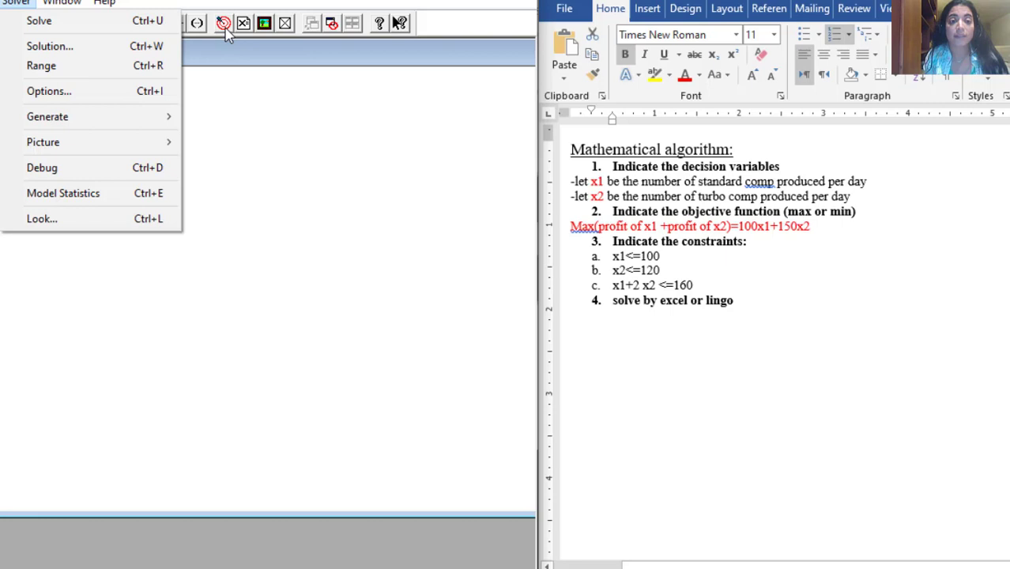
click(309, 62)
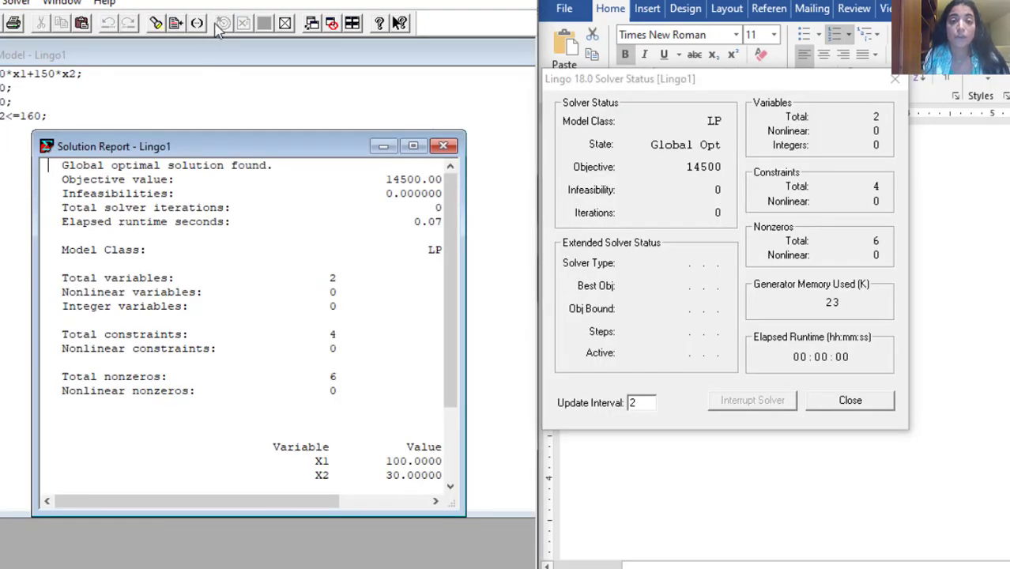
drag(229, 152, 243, 120)
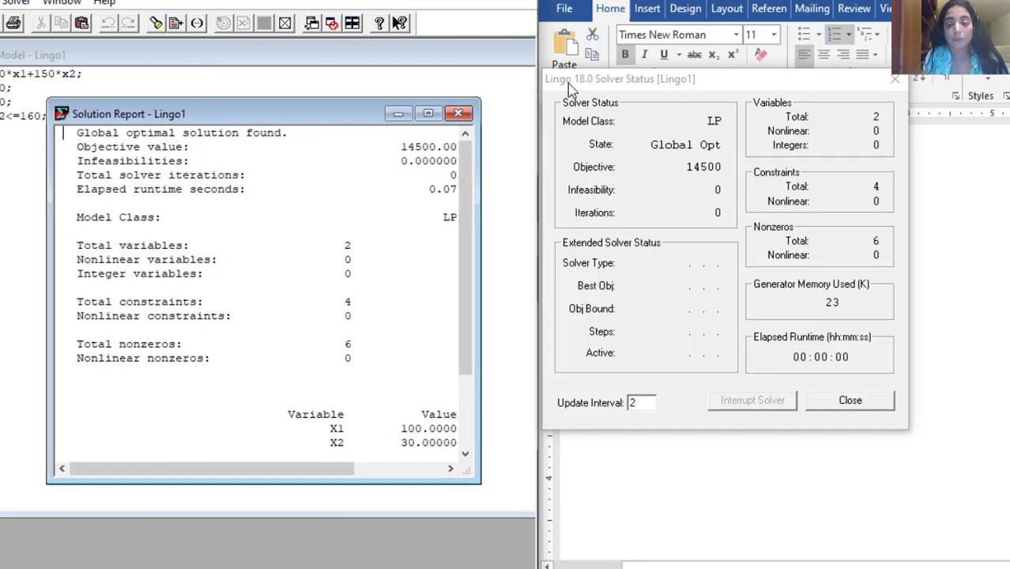
drag(567, 80, 520, 98)
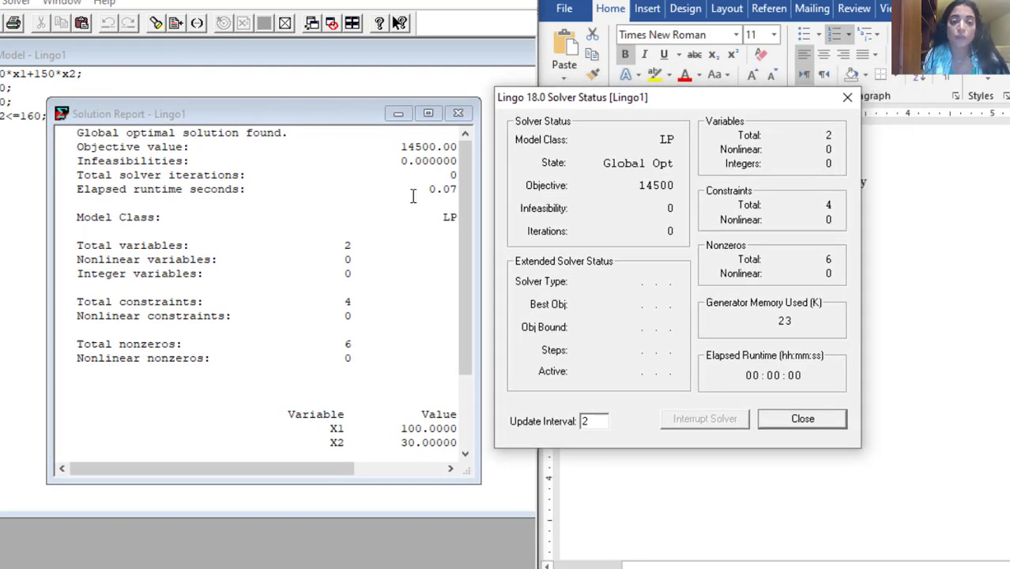
click(398, 147)
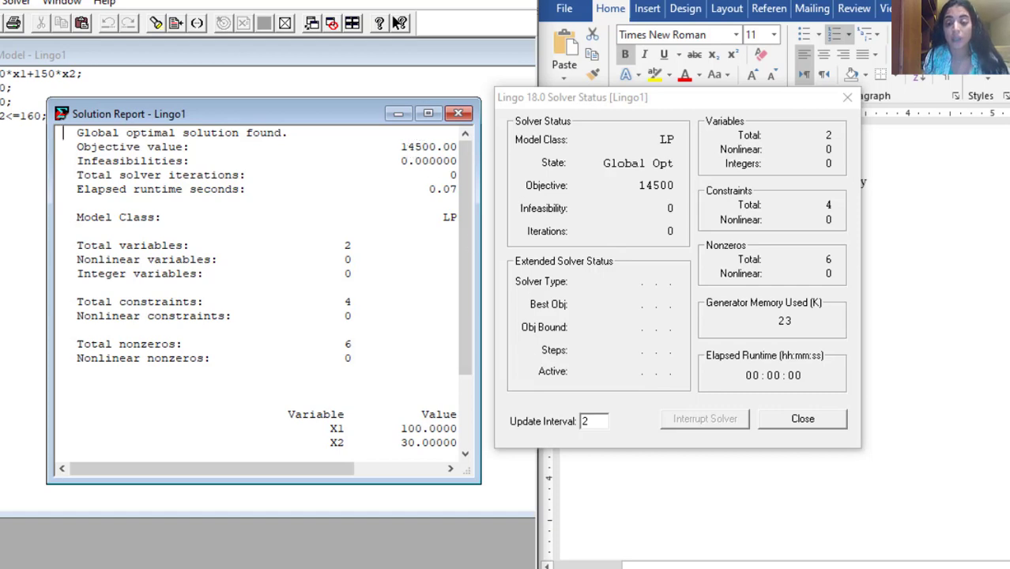
key(alt+Tab)
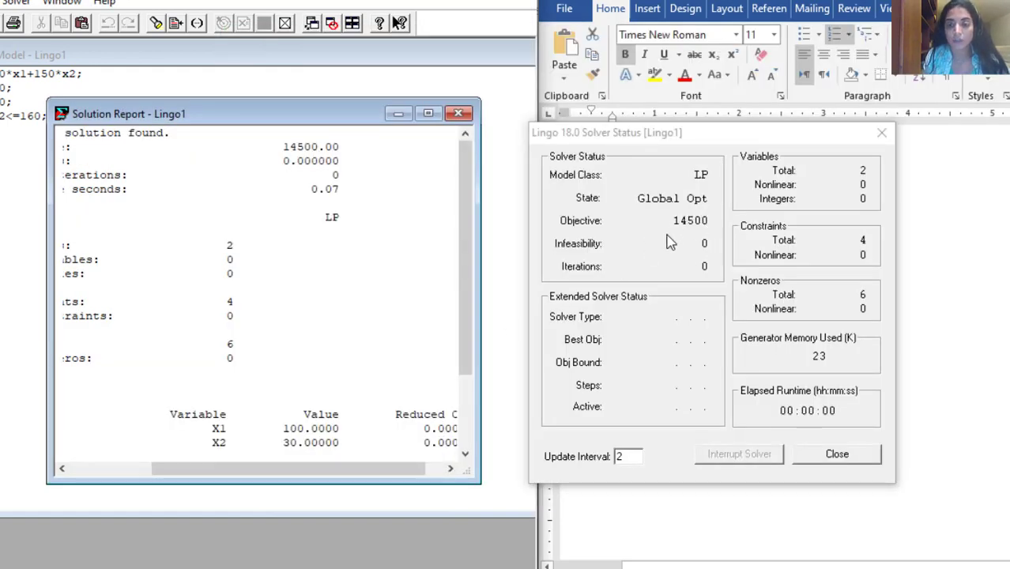
drag(466, 339, 468, 409)
drag(397, 473, 457, 474)
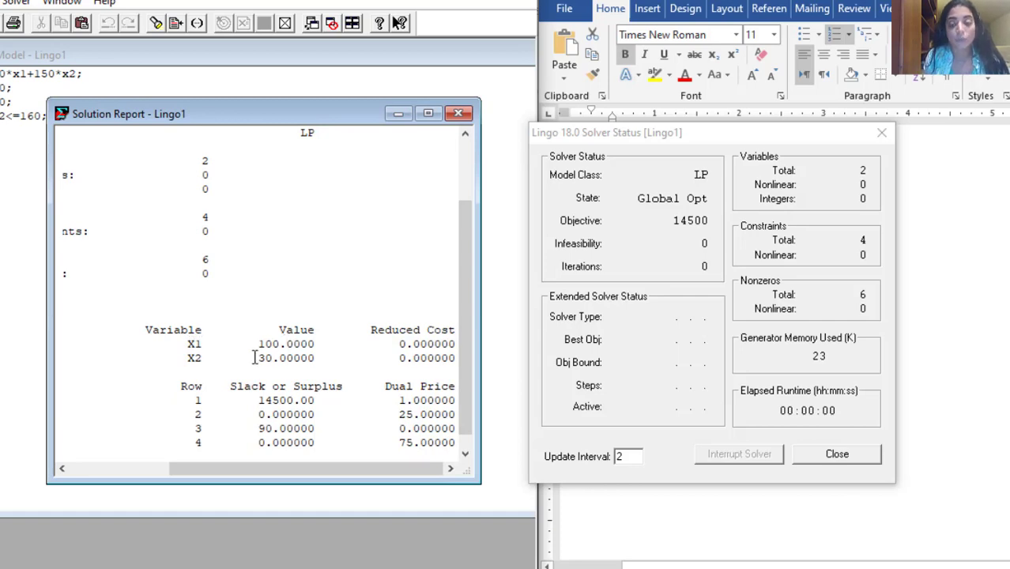
key(alt+Tab)
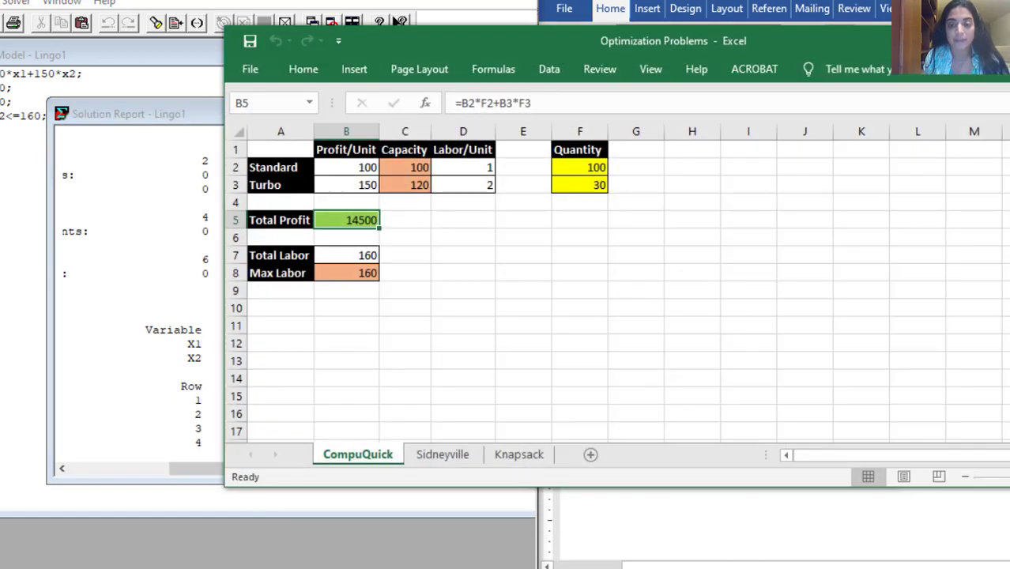
click(571, 169)
click(576, 185)
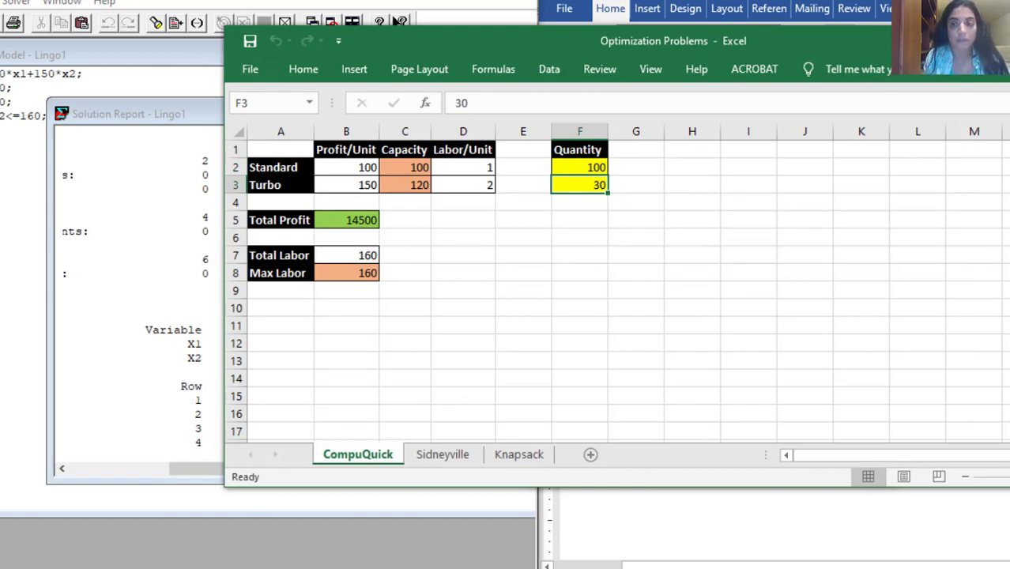
key(alt+Tab)
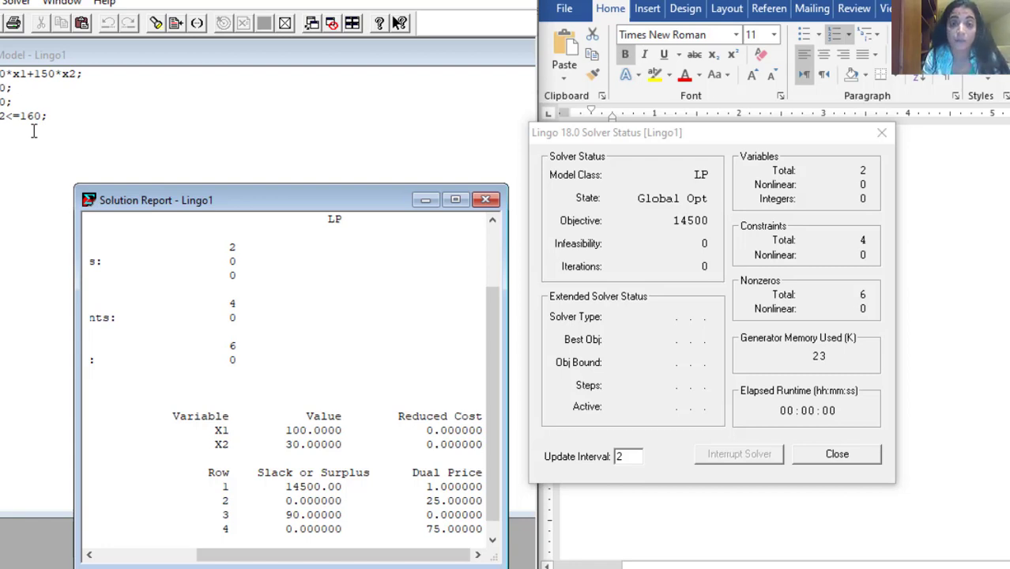
Step: Delete the last constraint's semicolon and solve to demonstrate the missing-semicolon syntax error
click(35, 120)
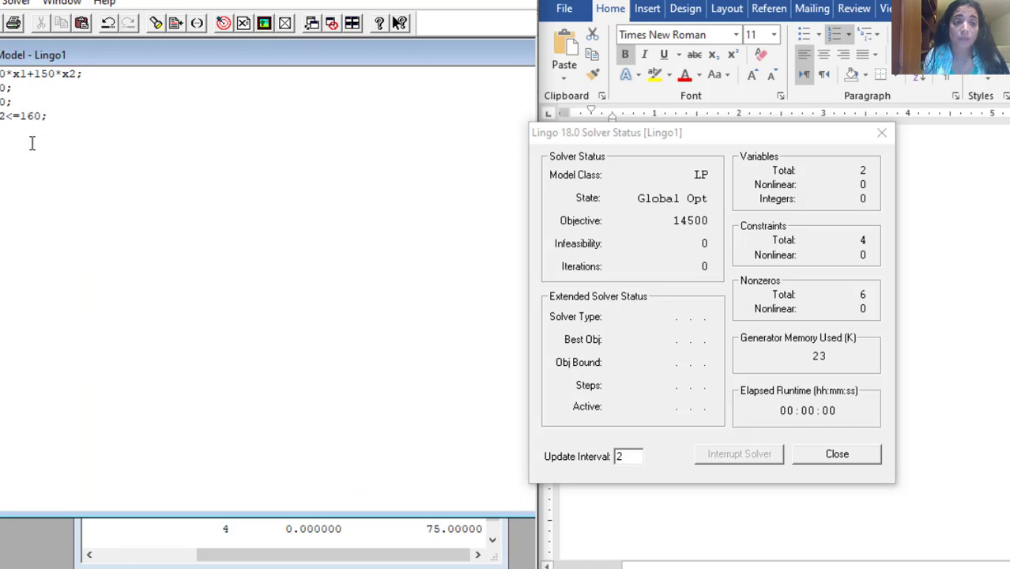
key(BackSpace)
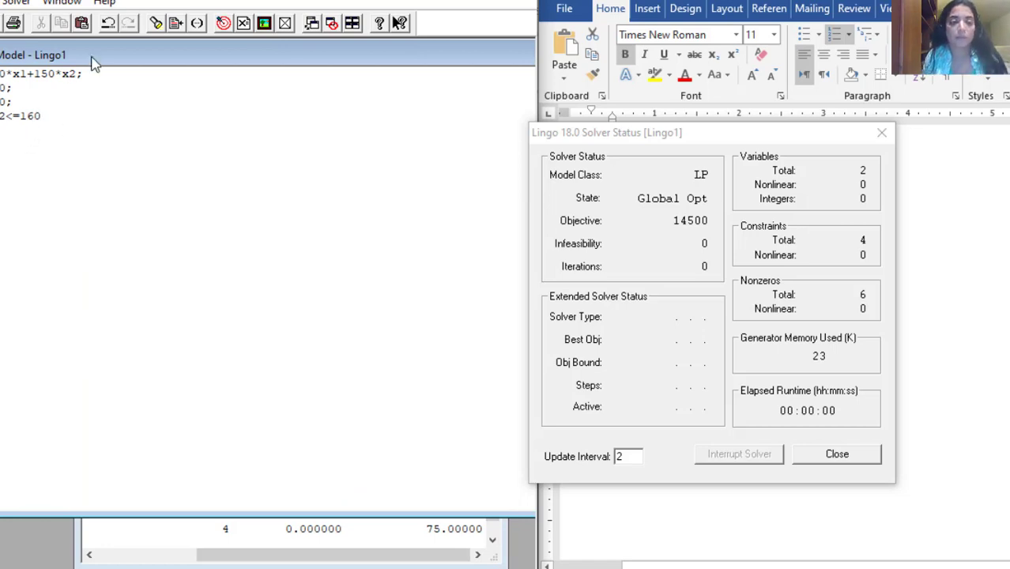
click(221, 24)
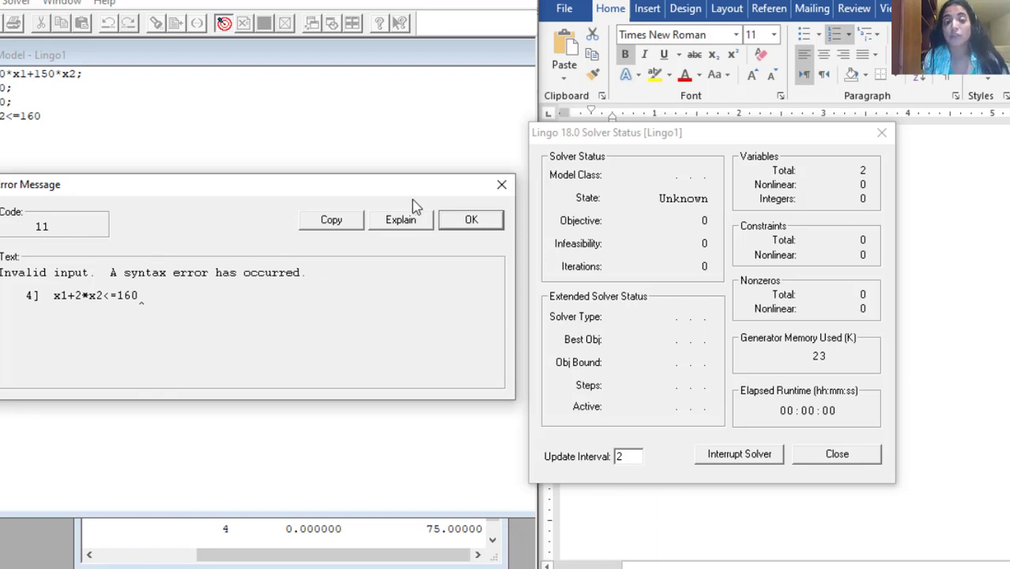
click(471, 220)
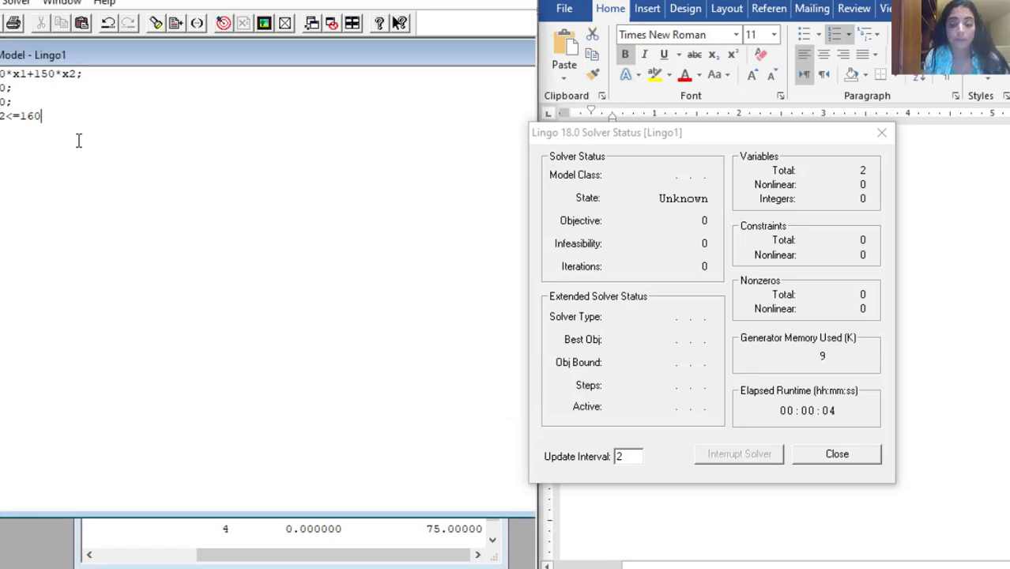
Step: Restore the semicolon, drop the multiplication sign, and re-solve to demonstrate syntax error code 11
text(;)
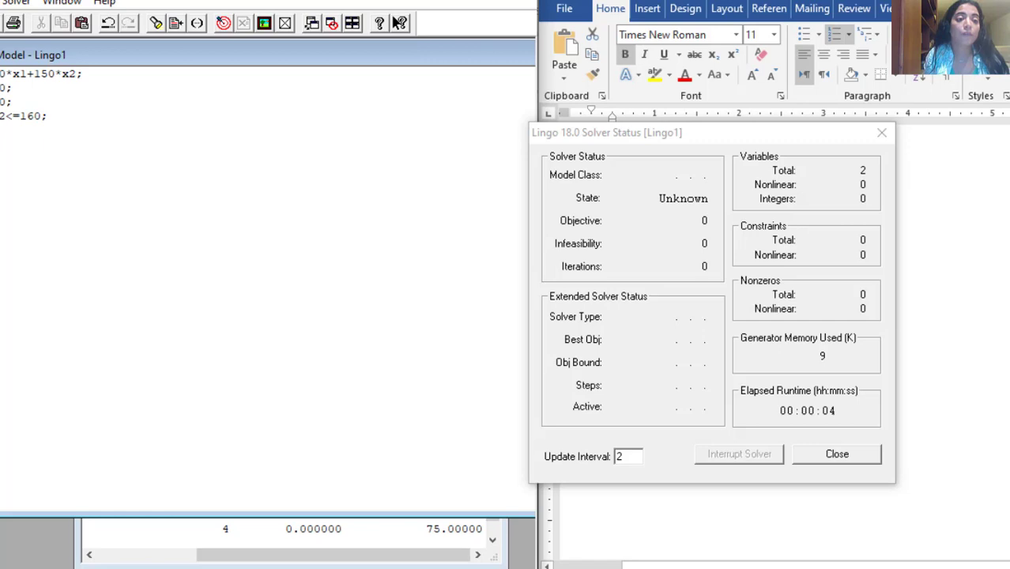
key(BackSpace)
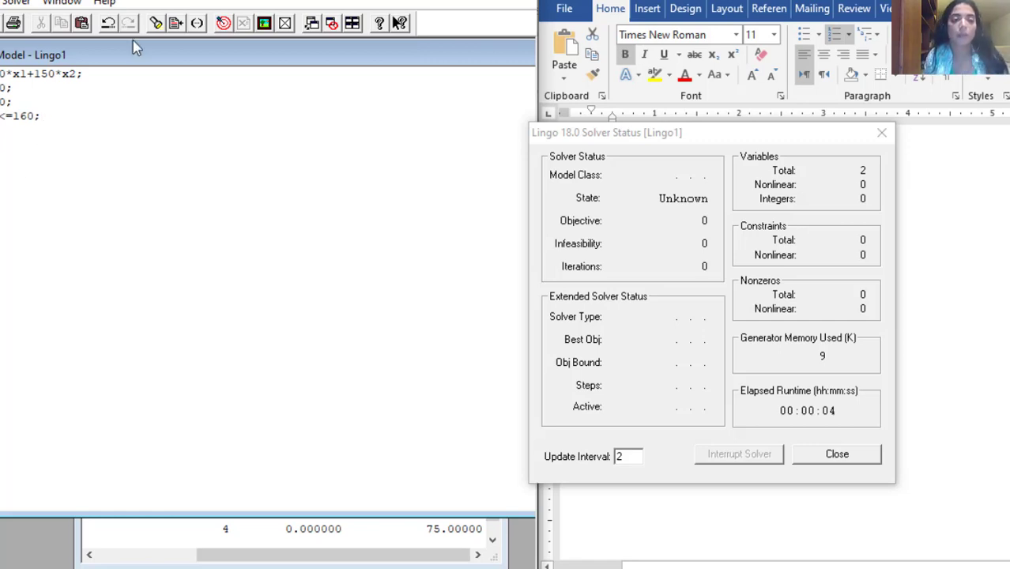
click(223, 23)
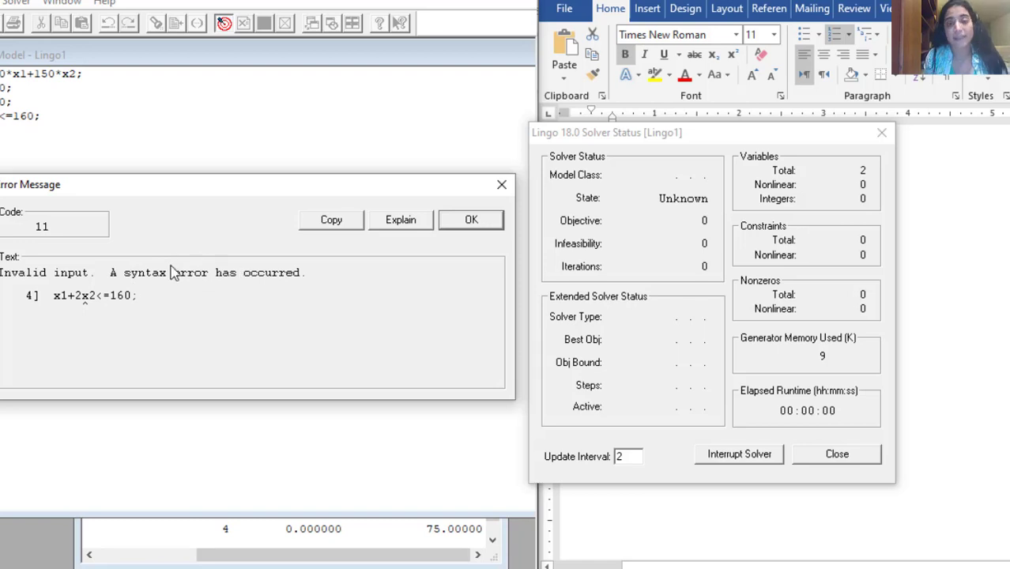
click(469, 222)
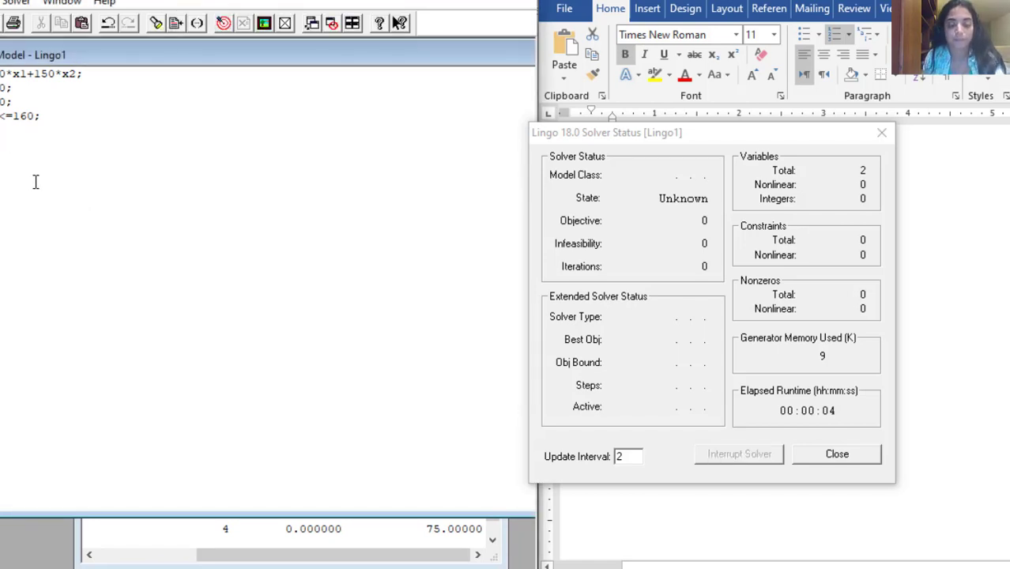
text(2)
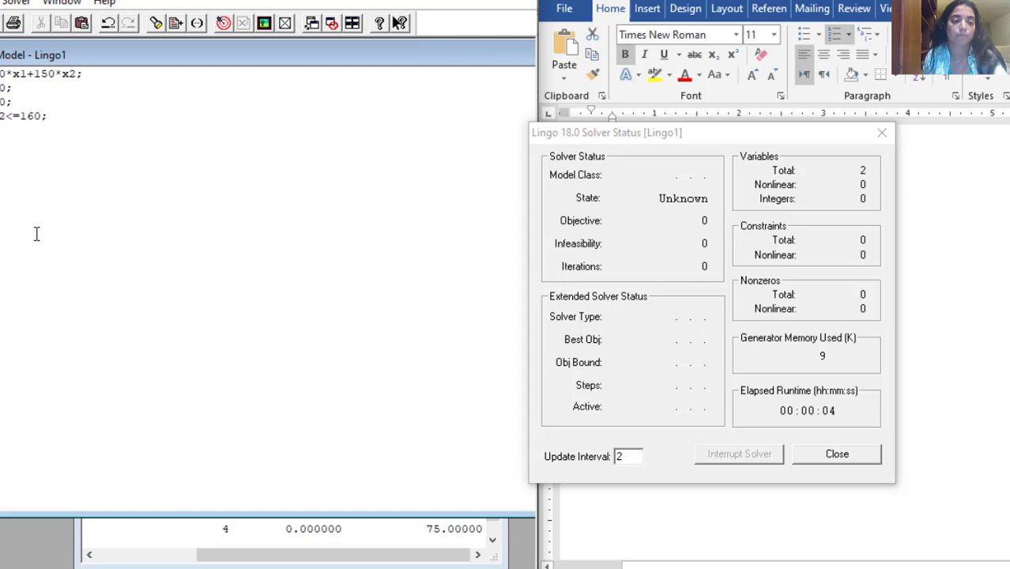
Step: Solve the corrected model and read objective 14500, X1=100, X2=30 in the Solution Report
click(54, 187)
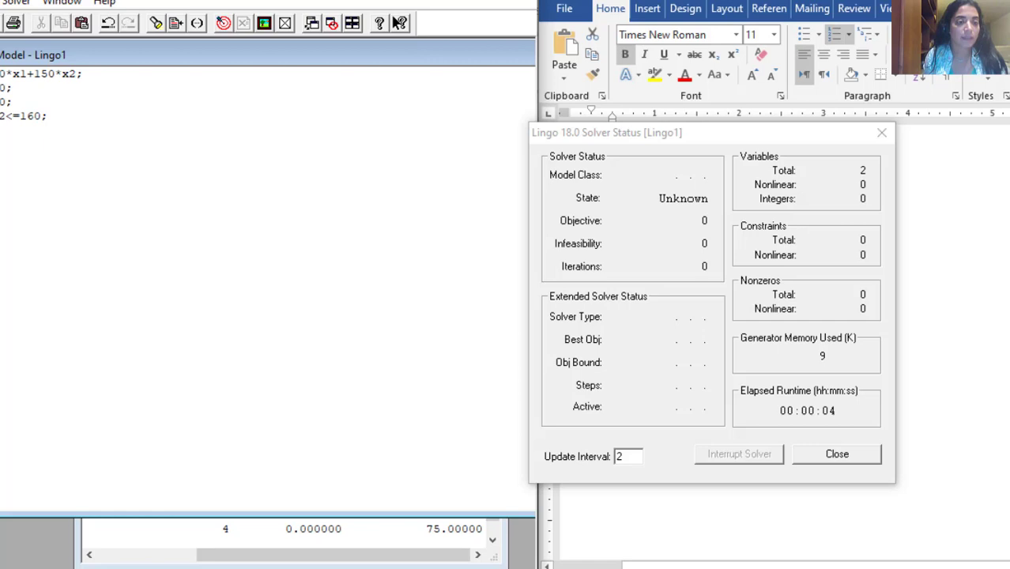
click(5, 115)
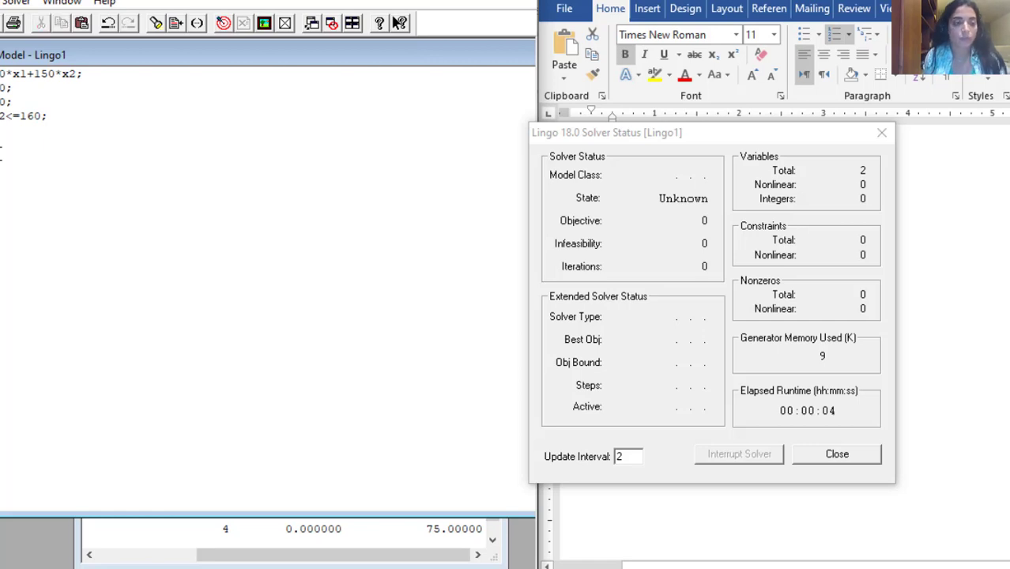
click(224, 25)
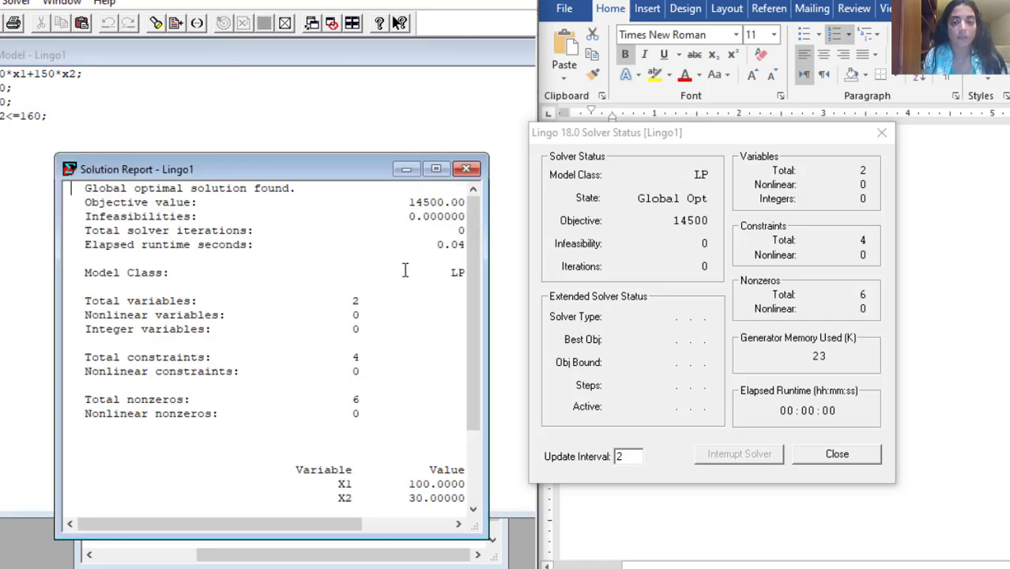
scroll(443, 411, down, 2)
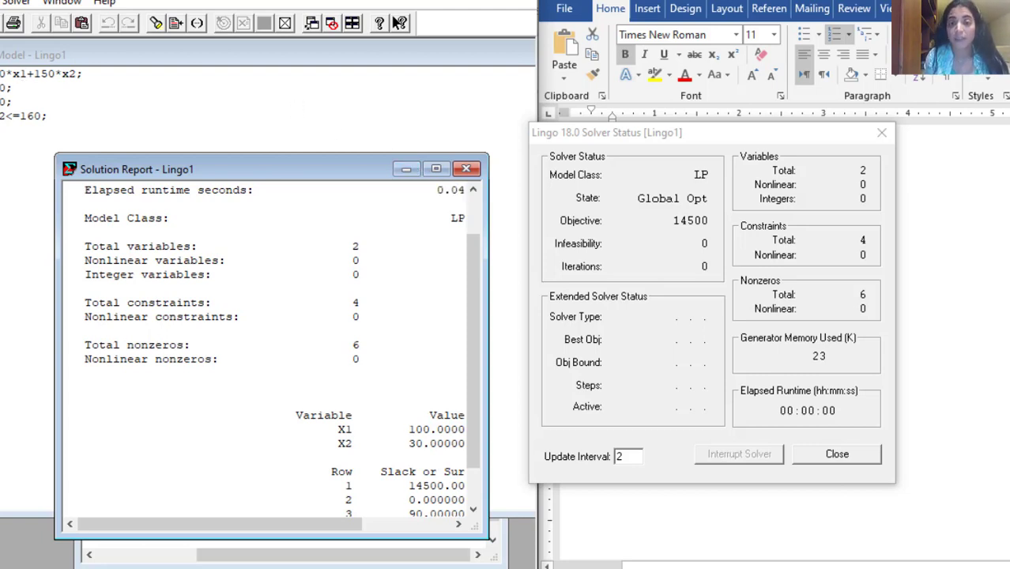
click(405, 169)
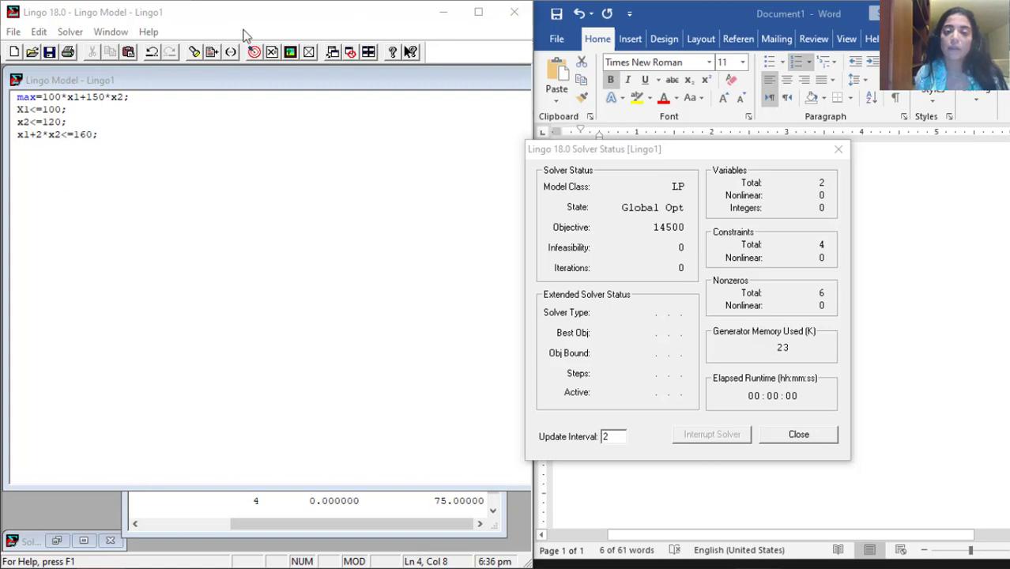
Step: Maximize Lingo and close the Solver Status and Solution Report windows
click(477, 12)
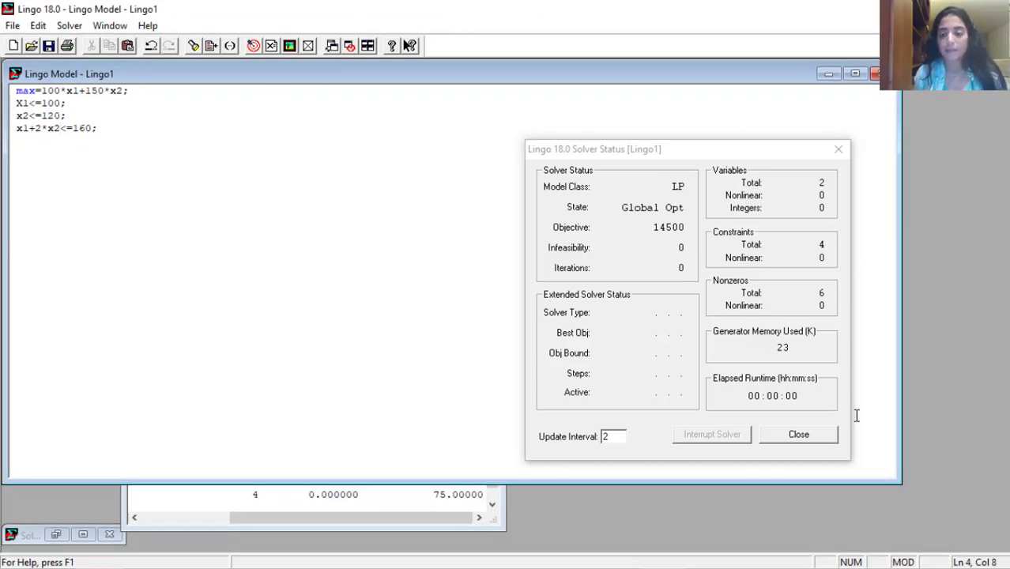
click(821, 447)
click(817, 439)
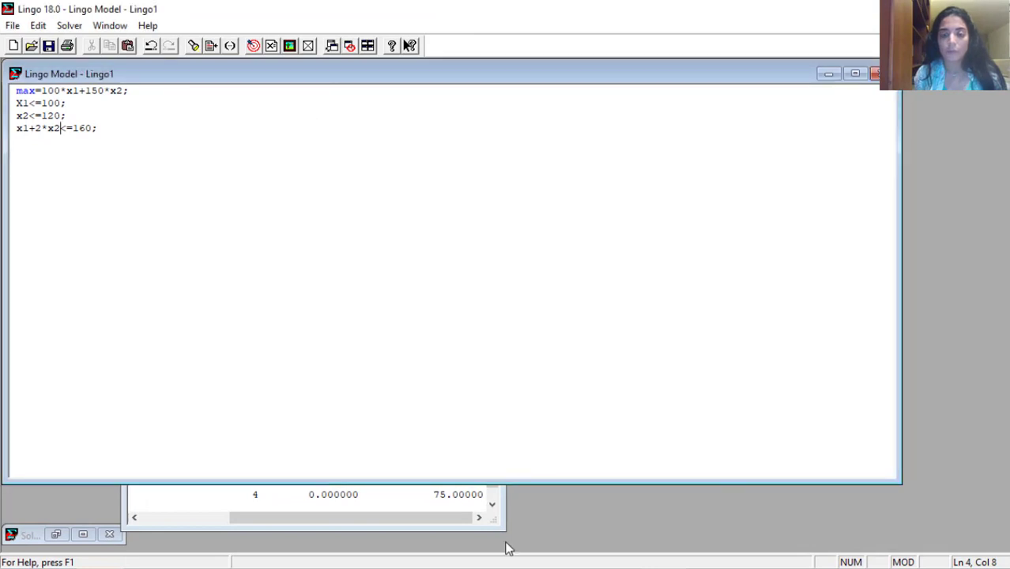
click(451, 518)
click(485, 203)
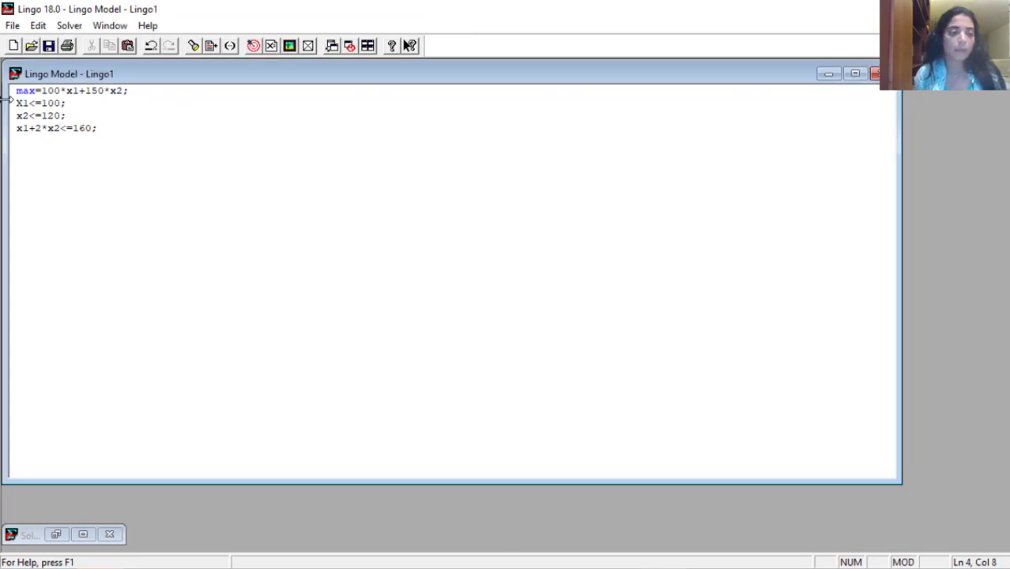
Step: Add the comment line !objective function; above the max line
click(16, 90)
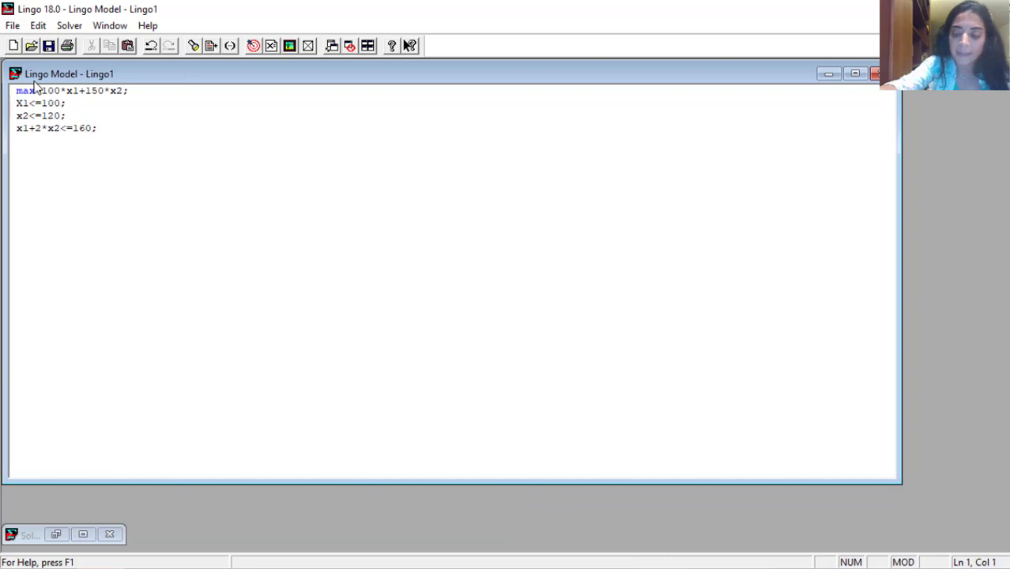
key(Return)
click(34, 88)
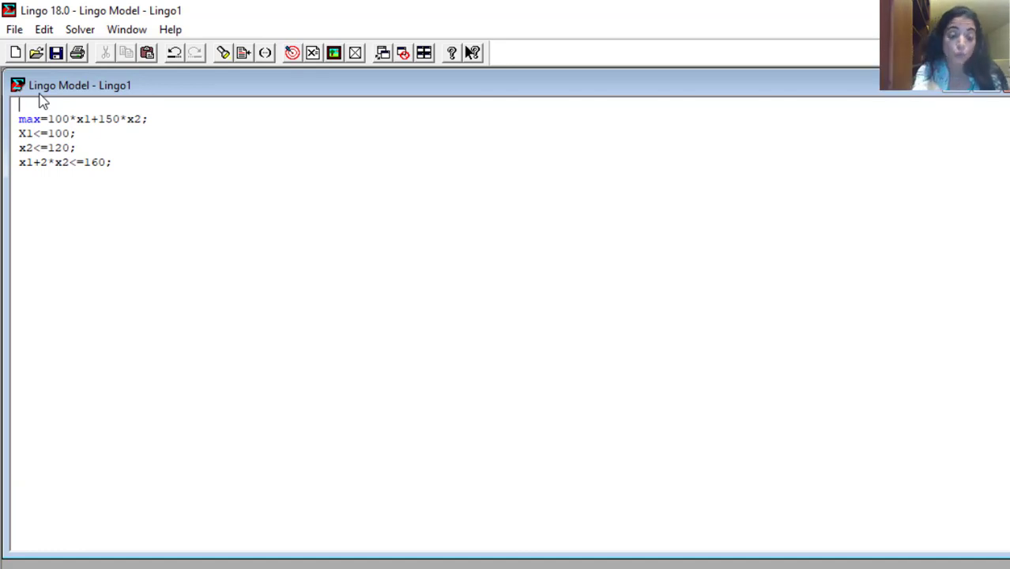
text(!)
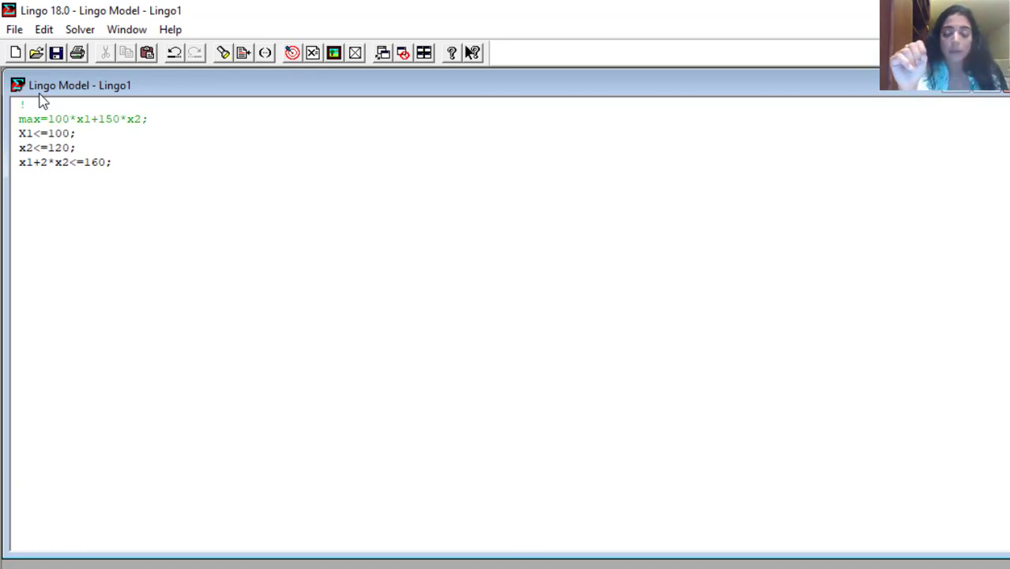
text(ob)
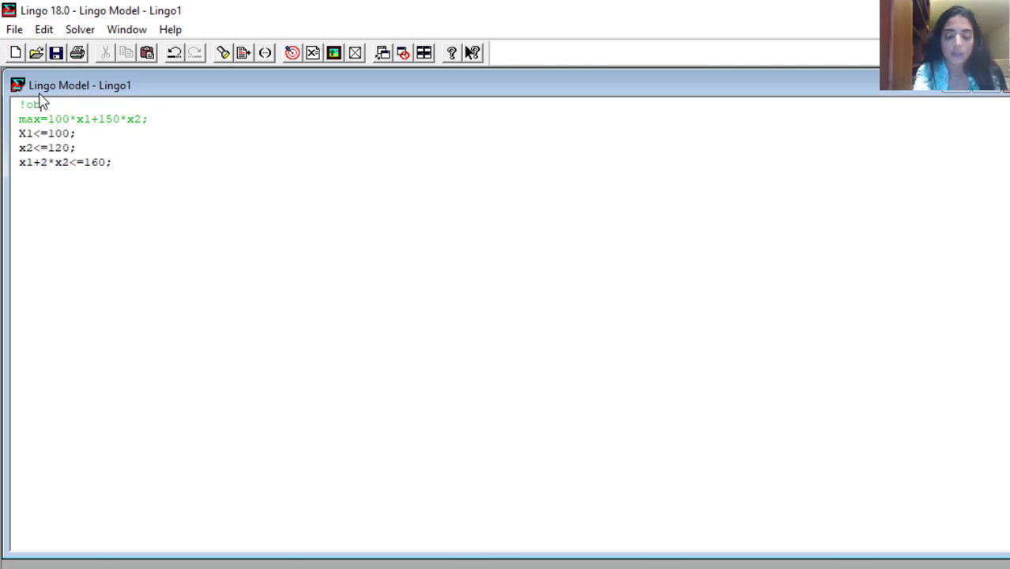
text(jec)
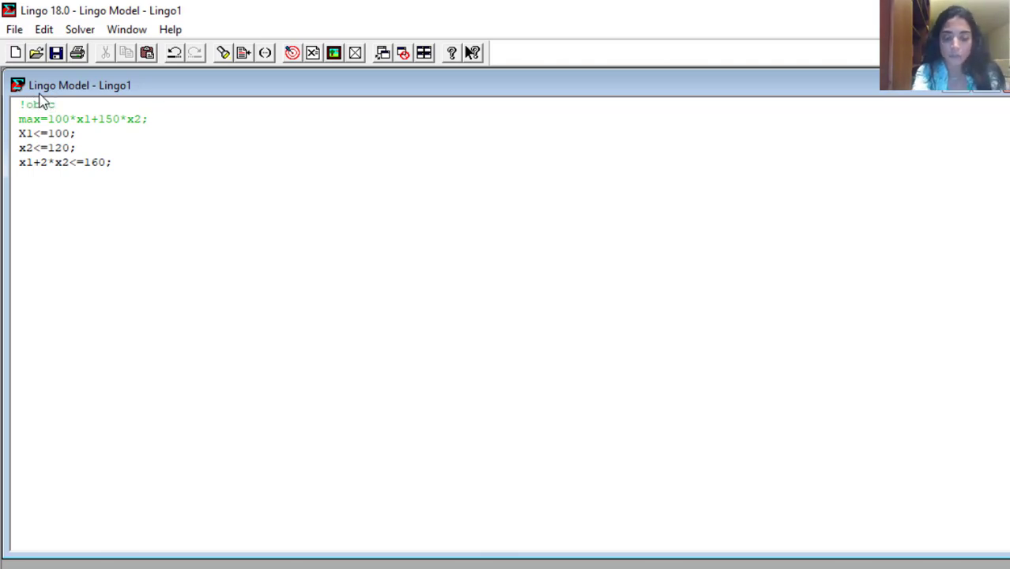
text(tive function)
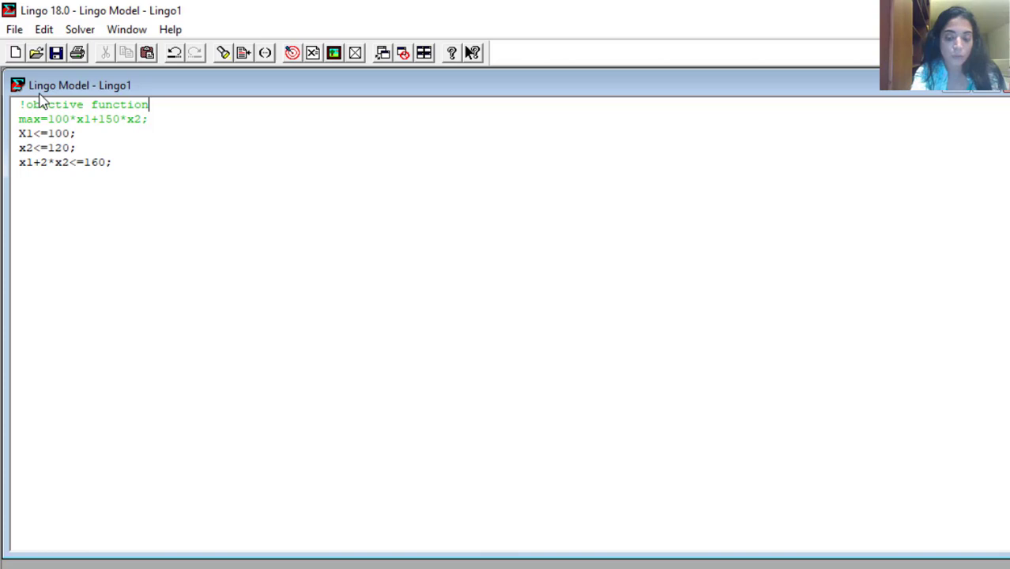
text(;)
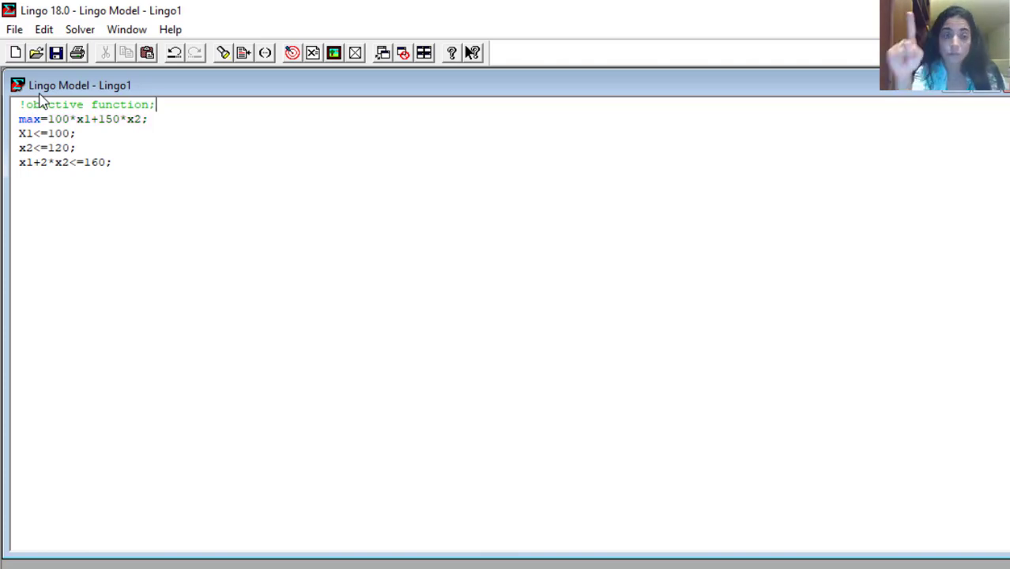
Step: Add the comment line !constraints; above the constraint lines
click(160, 120)
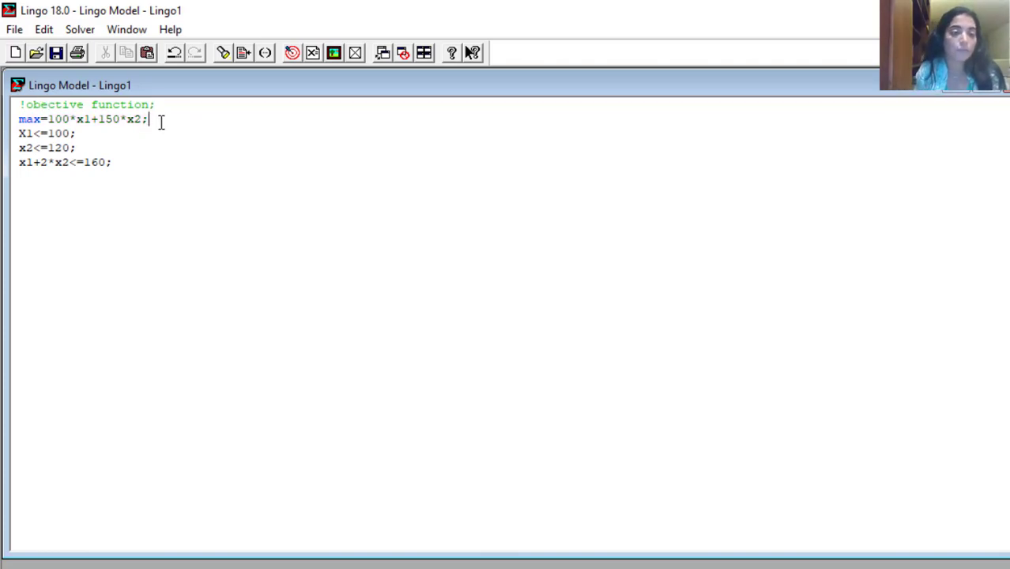
key(Return)
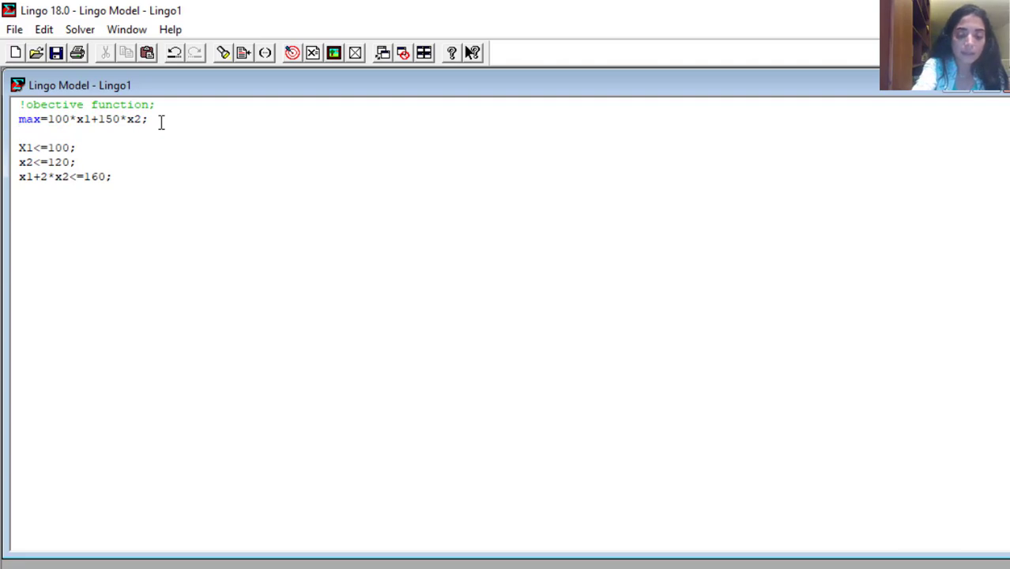
text(!)
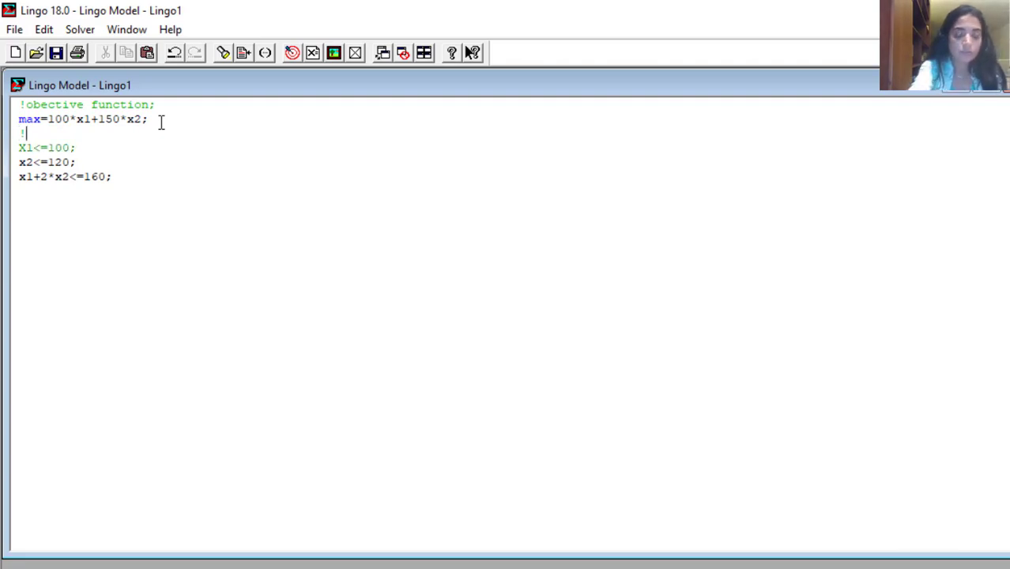
text(constraint)
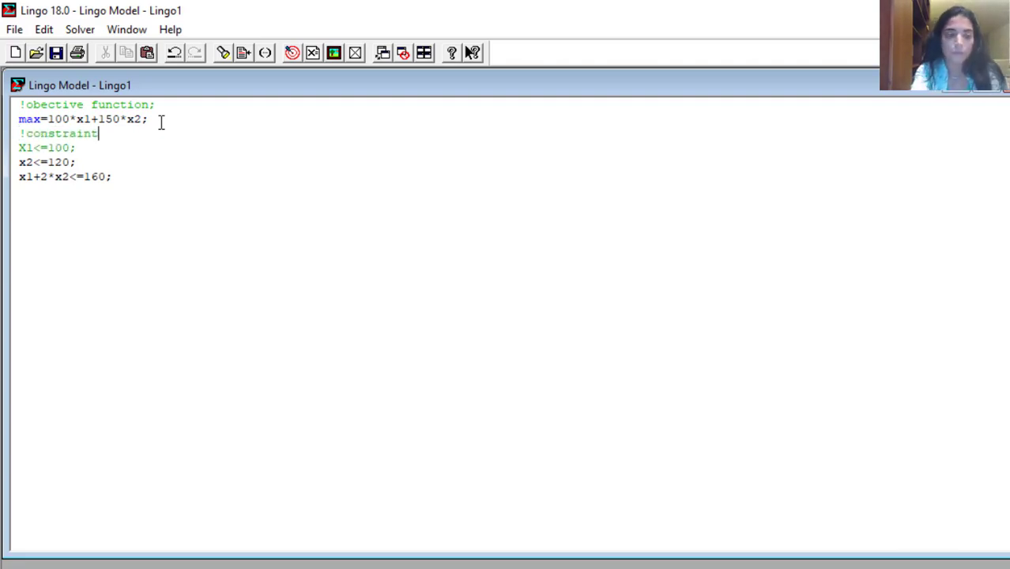
text(s;)
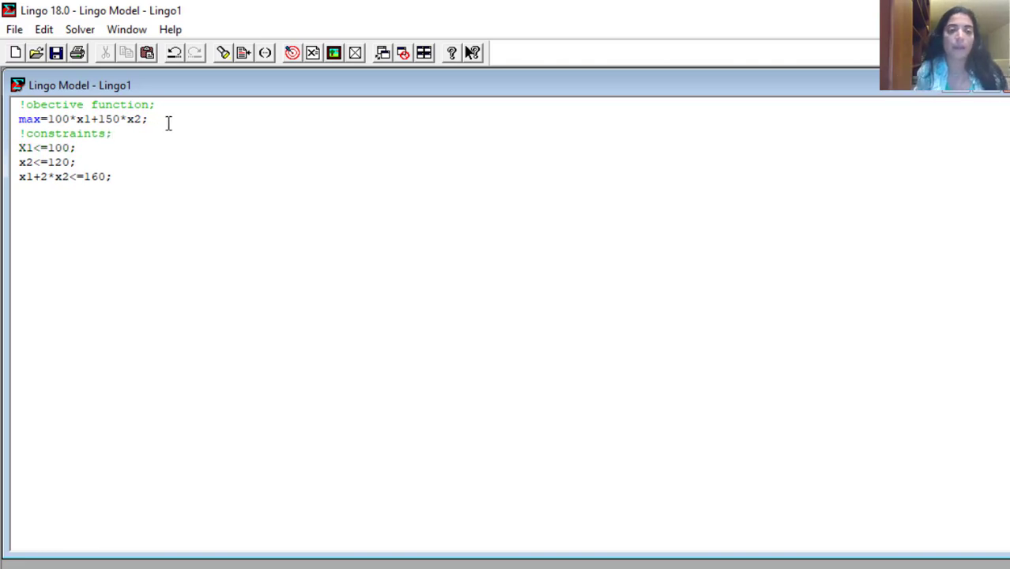
Step: Solve the commented model and move Solver Status aside to see 14500, X1=100, X2=30
click(292, 54)
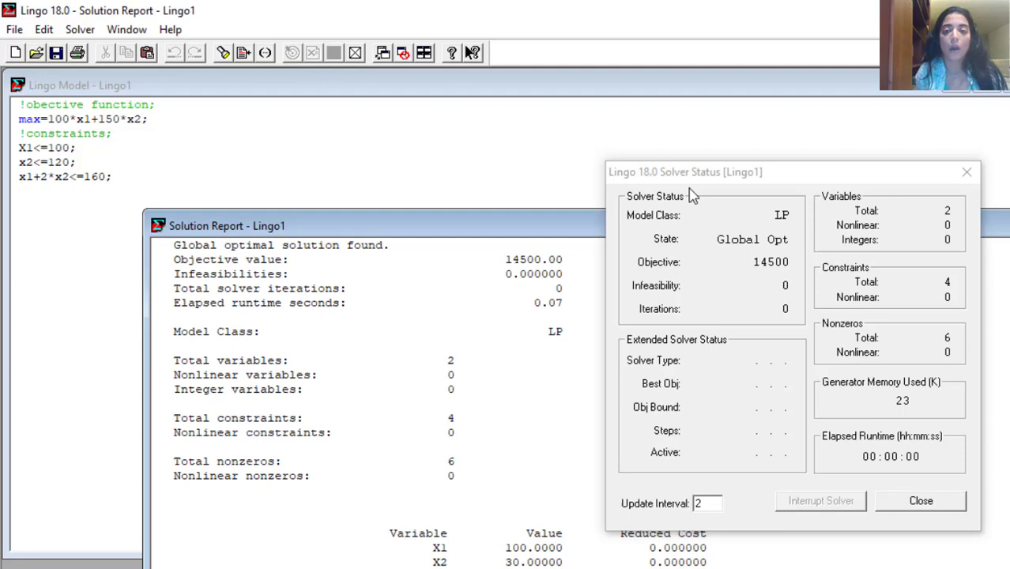
drag(706, 174, 857, 215)
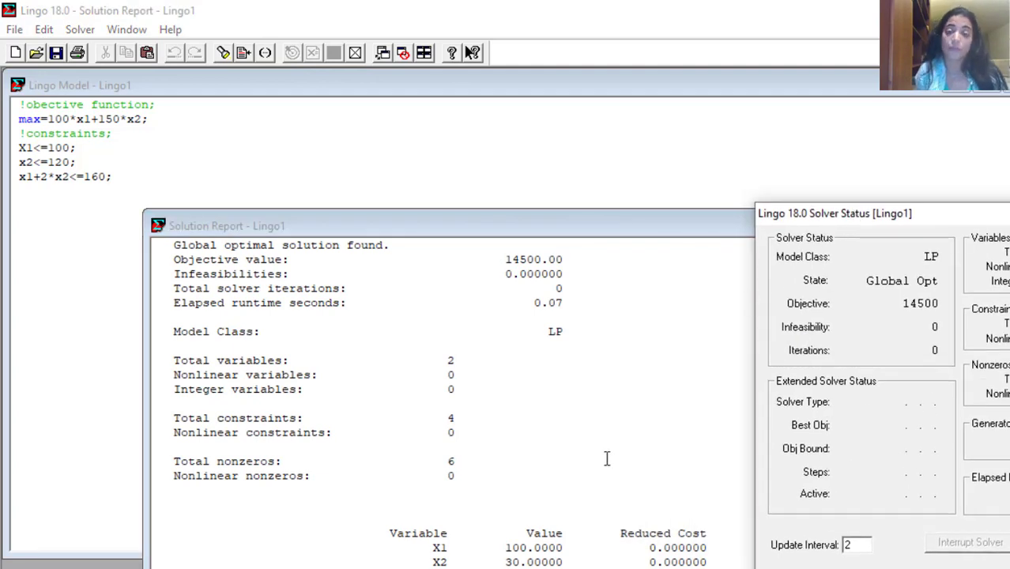